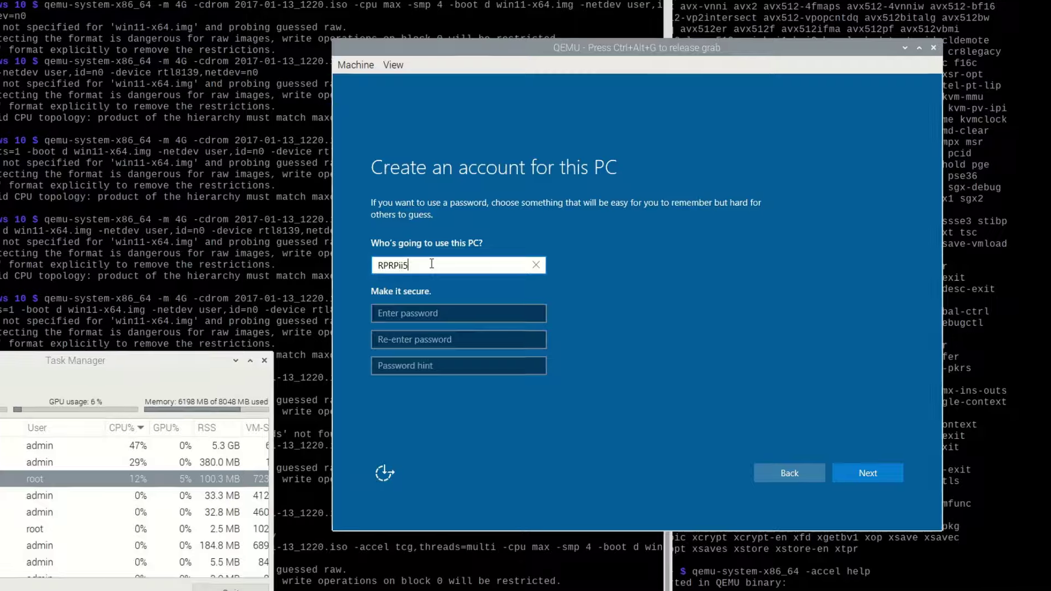
# Use the Windows 11 setup, Task Manager CPU view and Minesweeper in the QEMU guests
pyautogui.press('BackSpace')
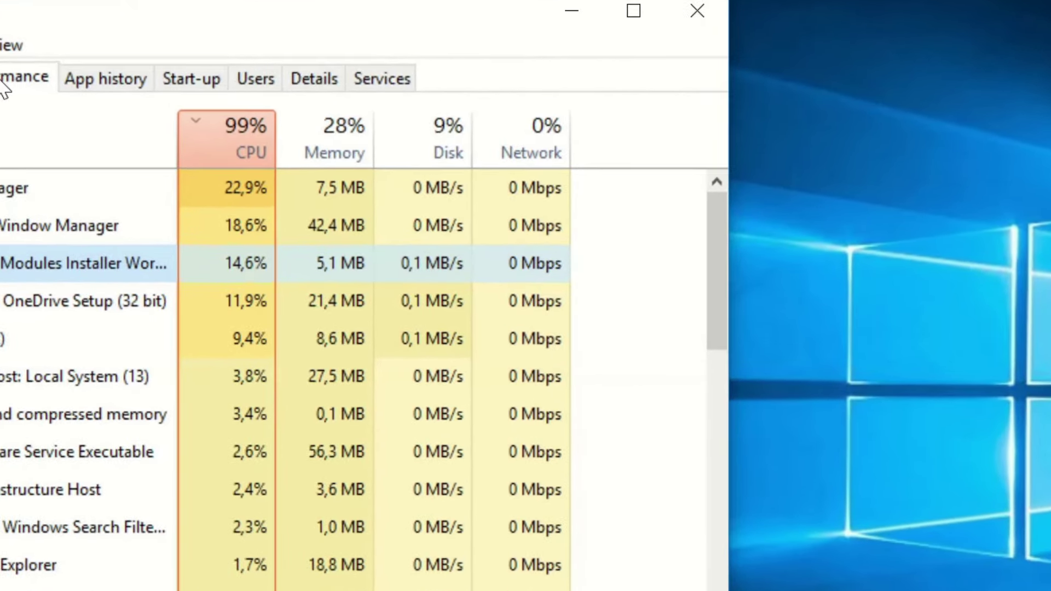
pyautogui.click(31, 99)
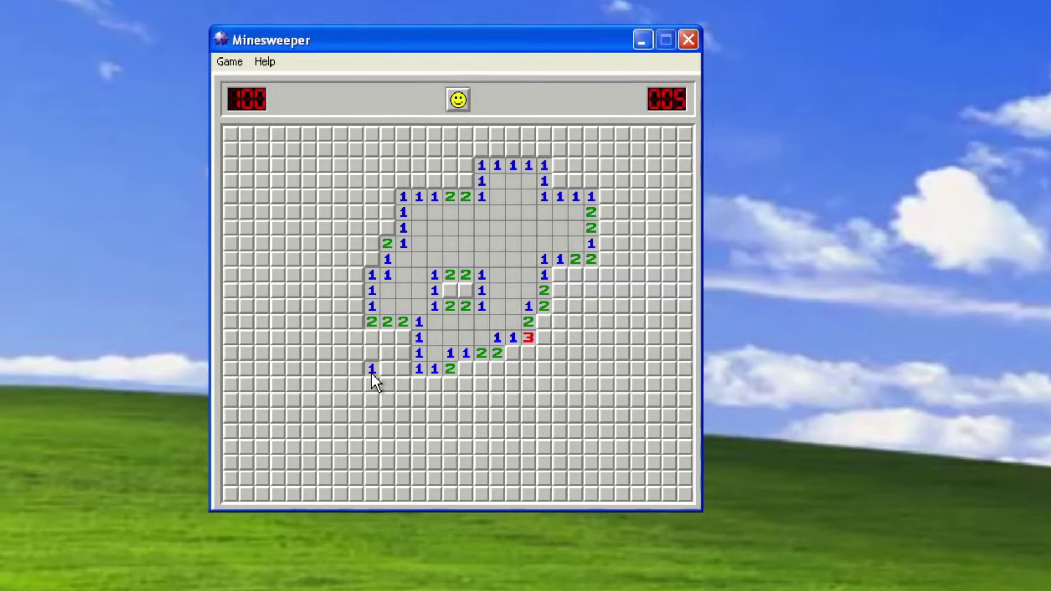
pyautogui.click(518, 399)
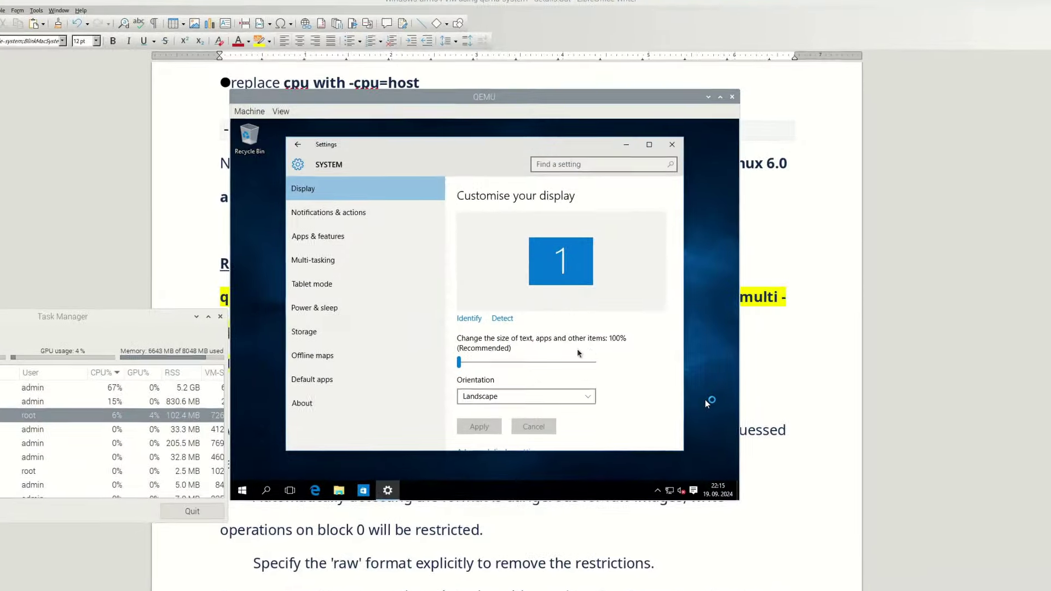
pyautogui.click(717, 407)
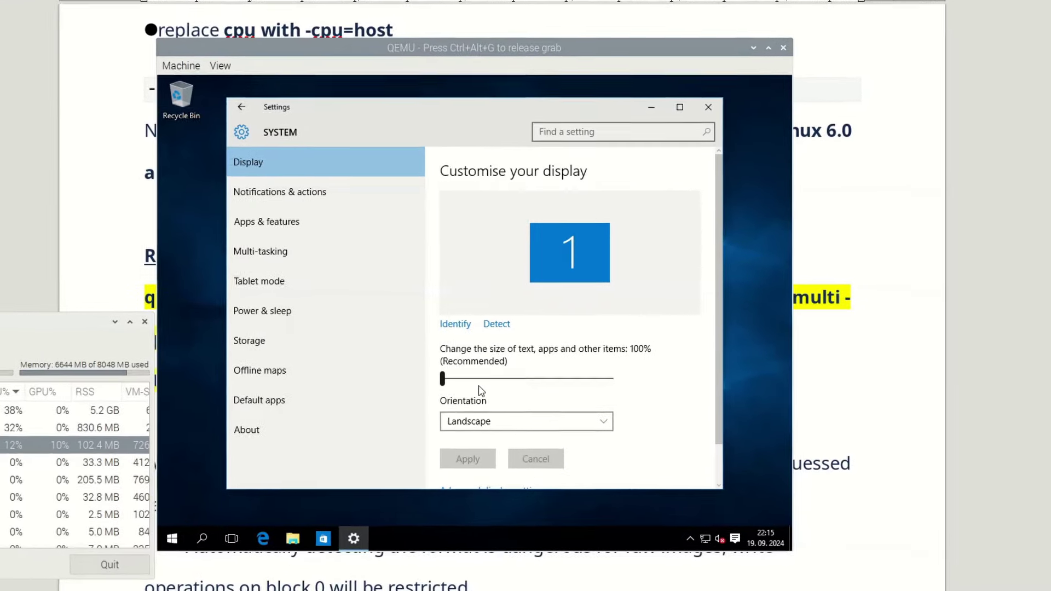
pyautogui.scroll(-1, 528, 412)
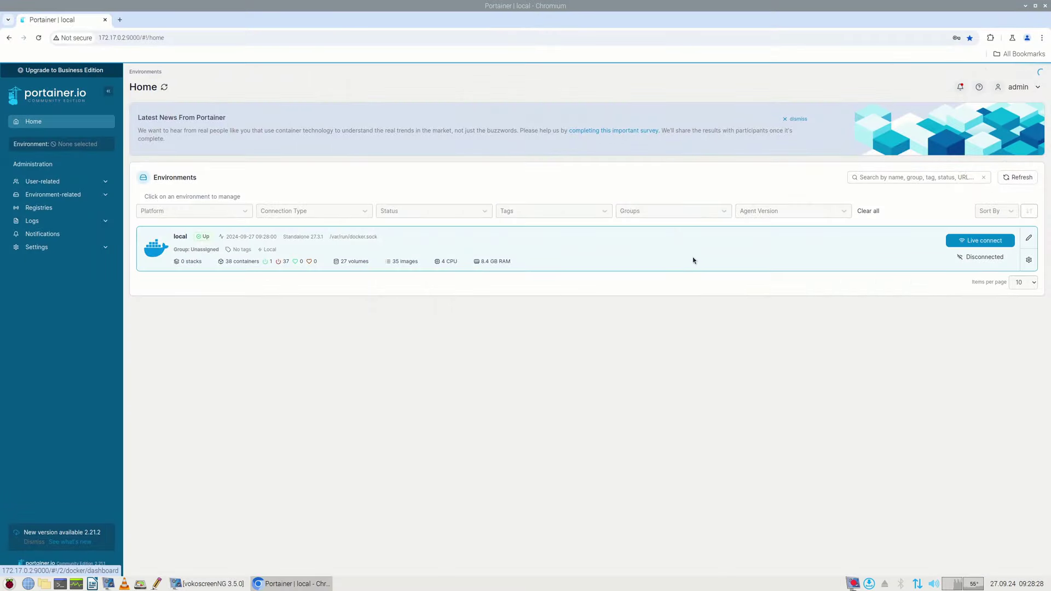
# Open the local environment's dashboard, then its Containers list, and scroll through the stopped containers
pyautogui.click(692, 260)
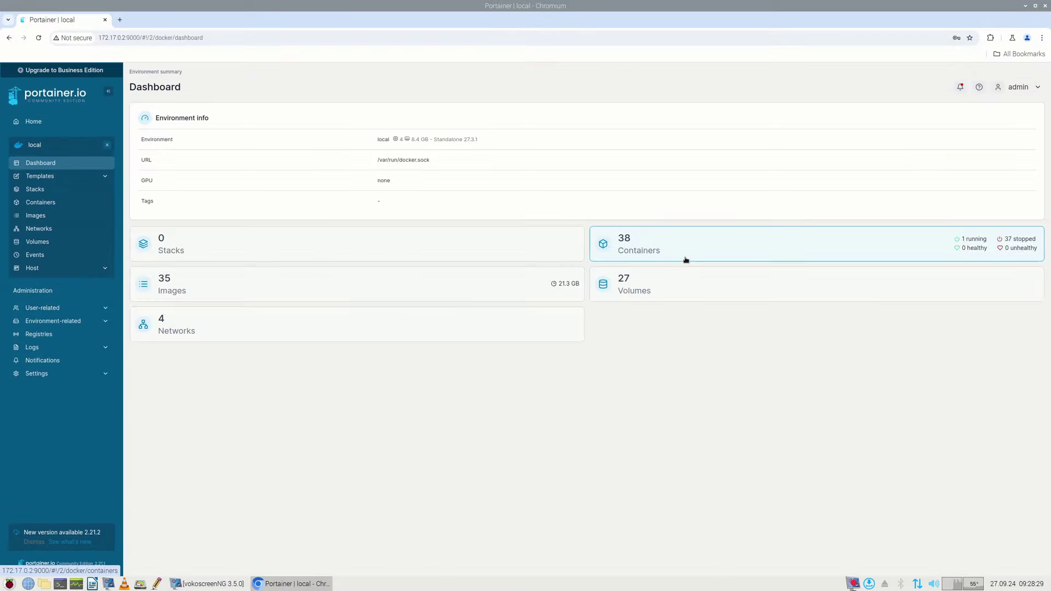
pyautogui.click(689, 249)
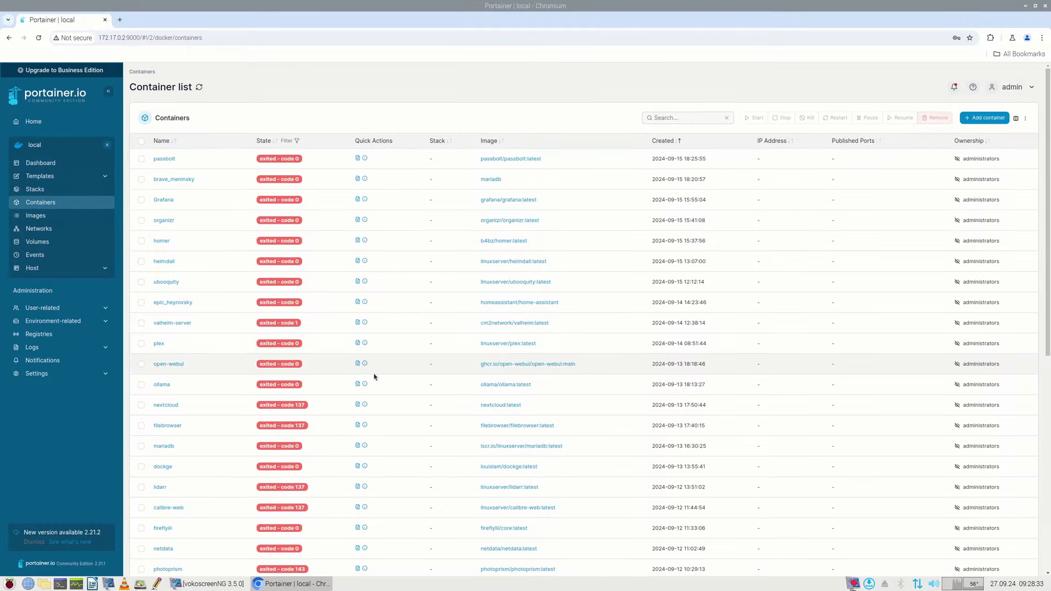
pyautogui.scroll(-3, 371, 378)
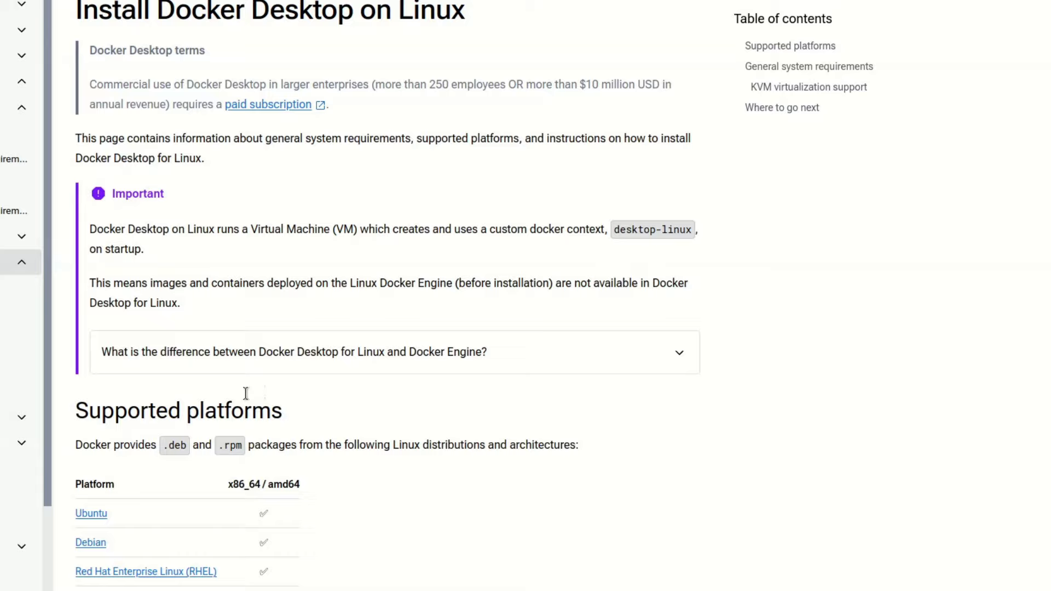
# Scroll to Supported platforms and open the Debian page for Docker Desktop
pyautogui.scroll(-3, 159, 430)
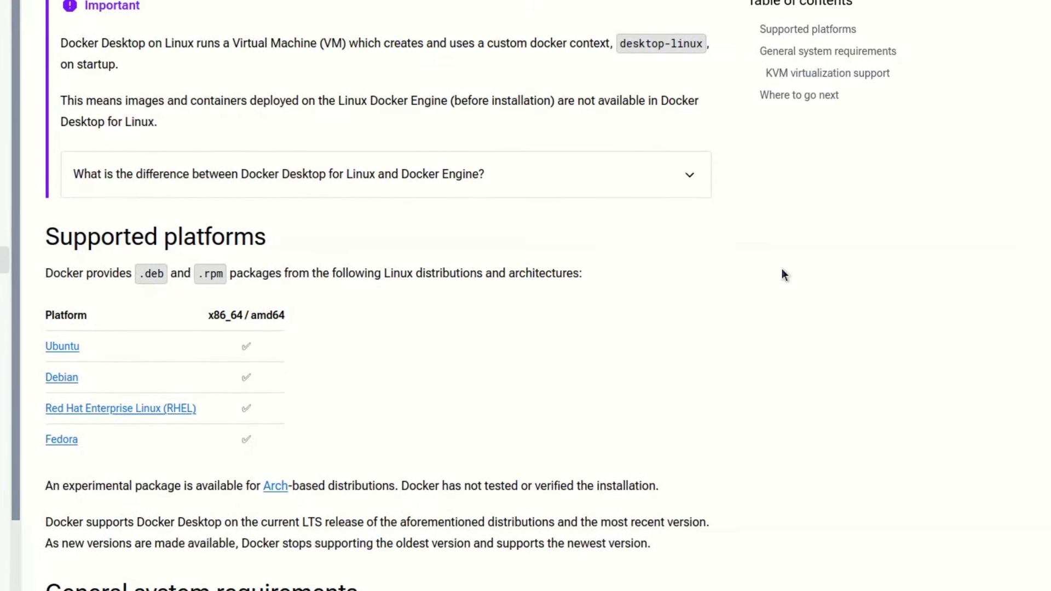
pyautogui.click(47, 382)
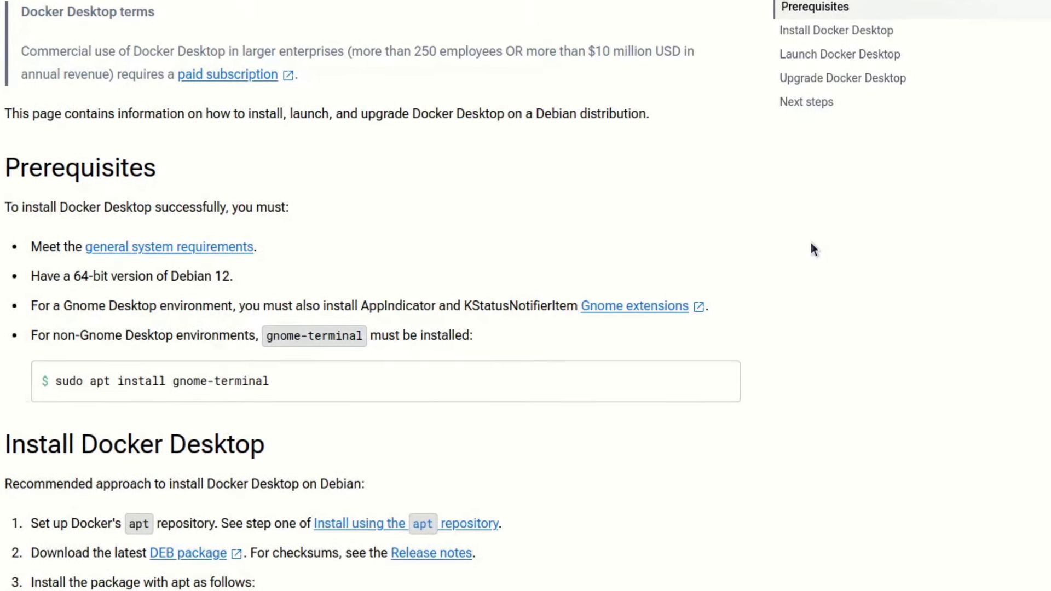
pyautogui.scroll(-3, 199, 315)
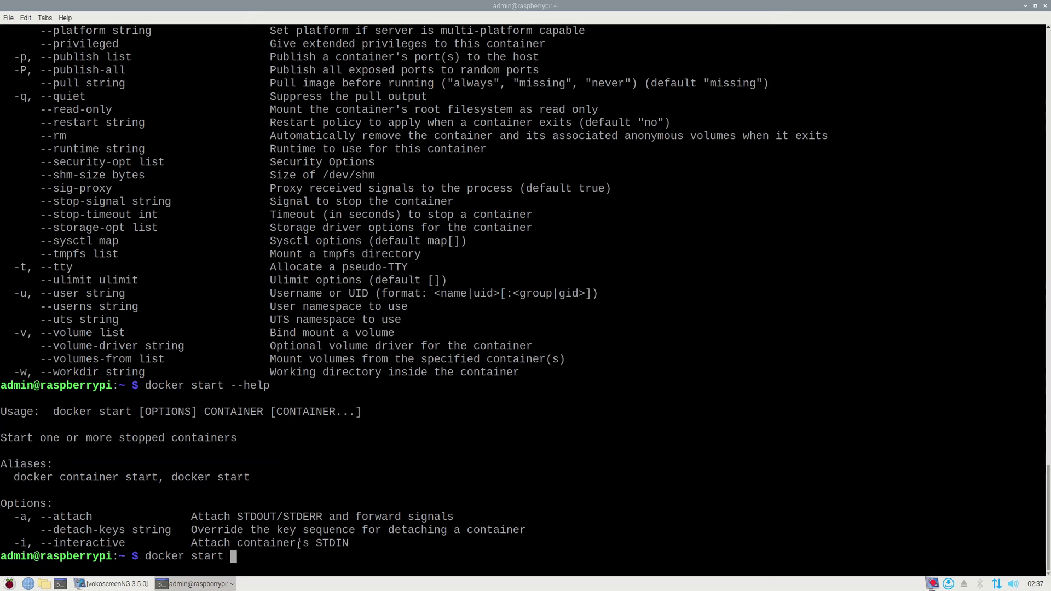
# Paste container ID 4724c6fc6e10 after docker start and run the command
pyautogui.rightClick(249, 561)
pyautogui.click(282, 449)
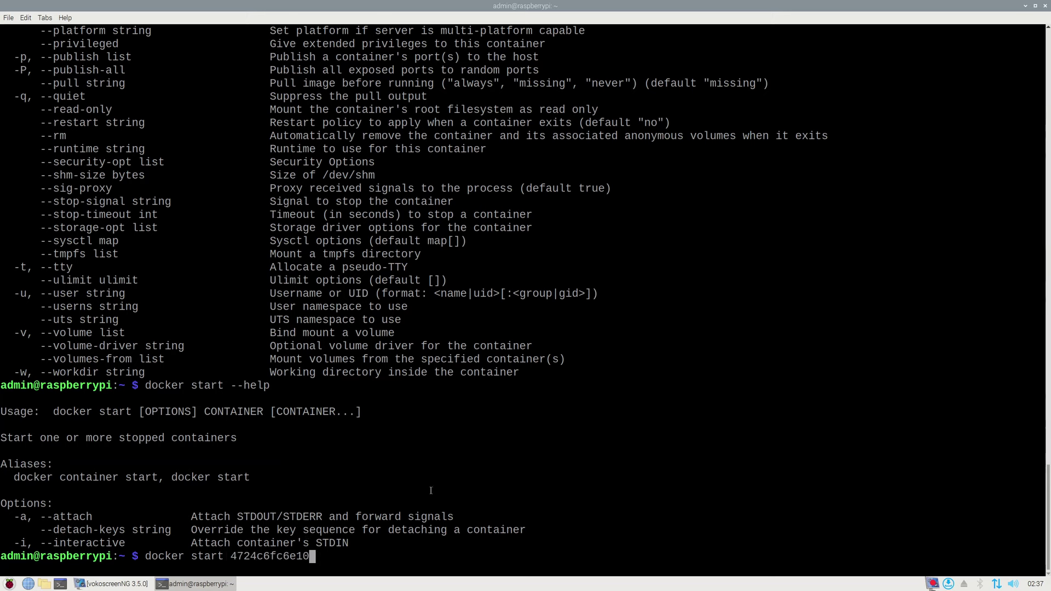
pyautogui.press('Return')
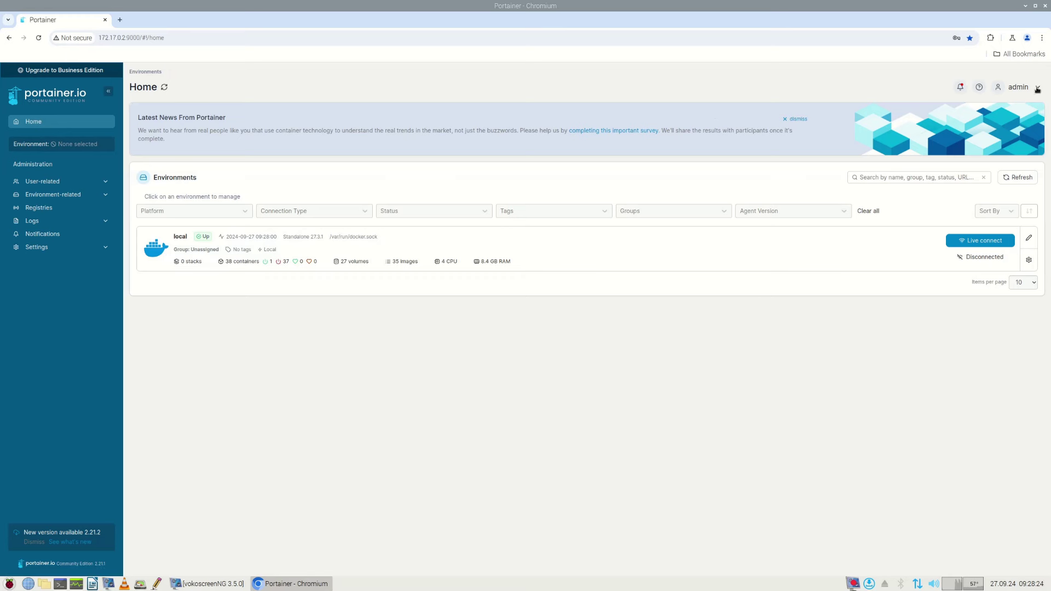
# Open the local environment from Portainer Home and scroll through its Containers list
pyautogui.click(1037, 88)
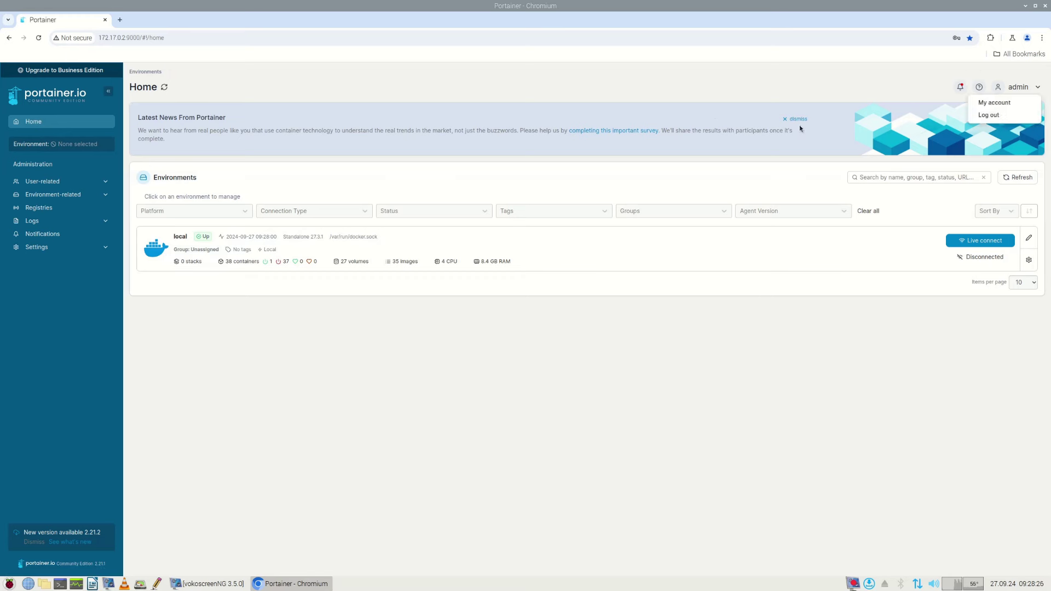
pyautogui.click(692, 258)
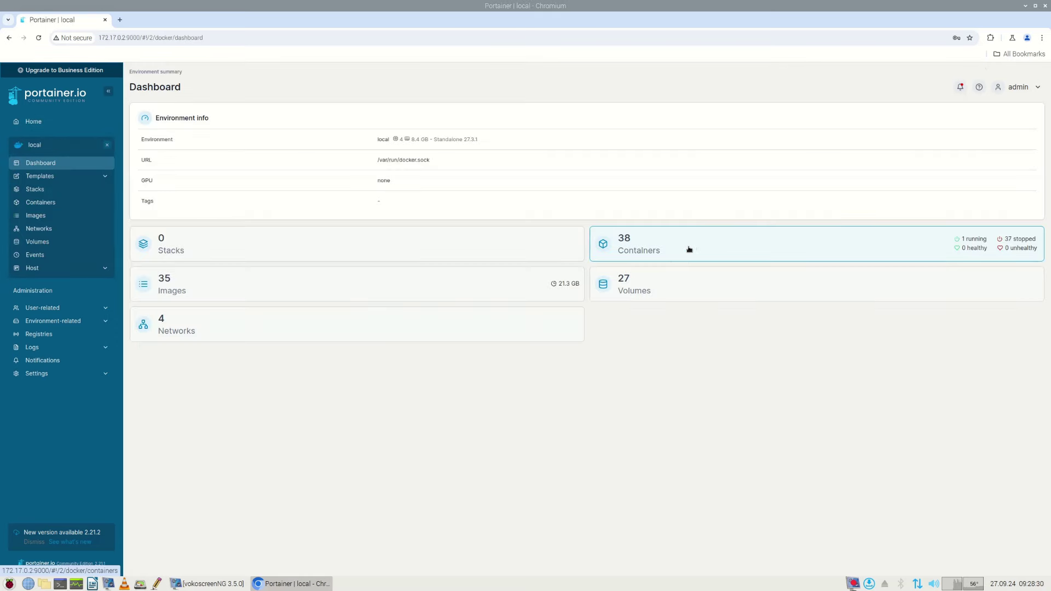
pyautogui.click(689, 250)
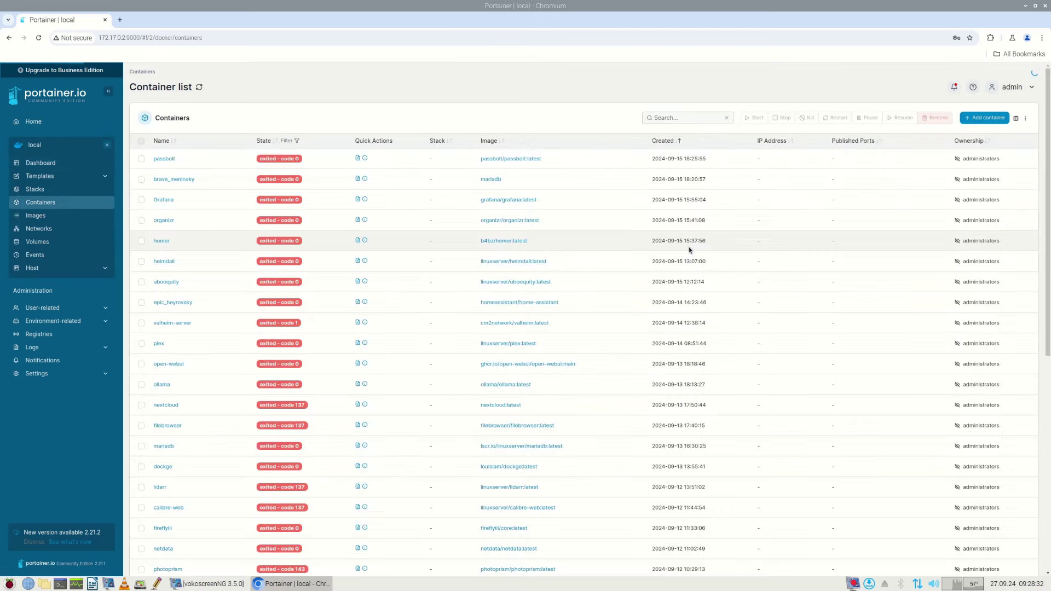
pyautogui.scroll(-3, 366, 378)
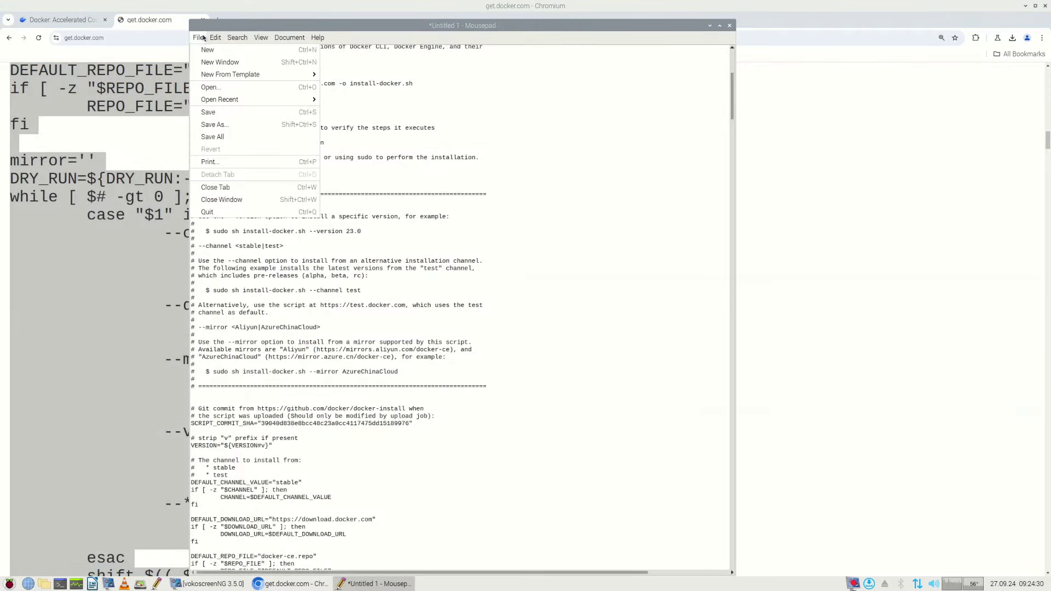
# Save As Install-Docker.sh in the Documents/Install-Docker folder
pyautogui.click(236, 123)
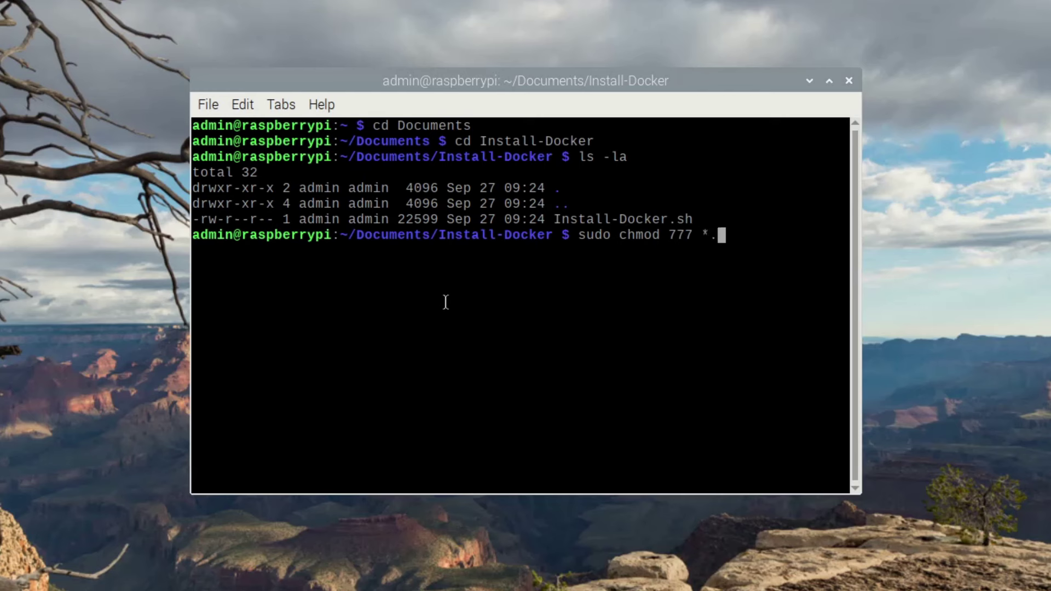
# Run sudo chmod 777 *.sh and ls -la, then prepare sudo ./Install-Docker.sh at the prompt
pyautogui.press('Return')
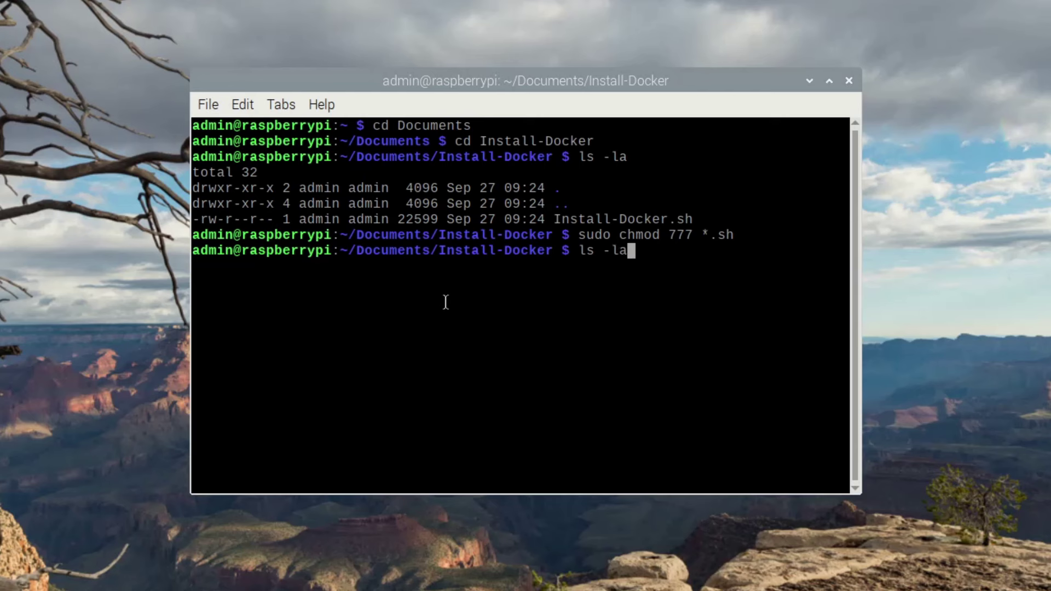
pyautogui.press('Return')
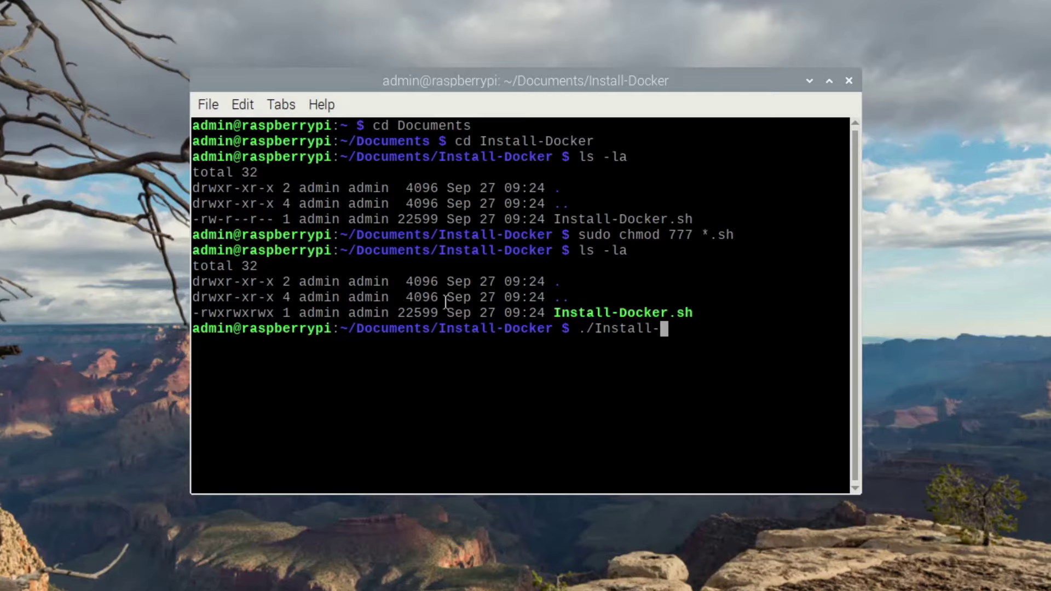
pyautogui.write('er.sh')
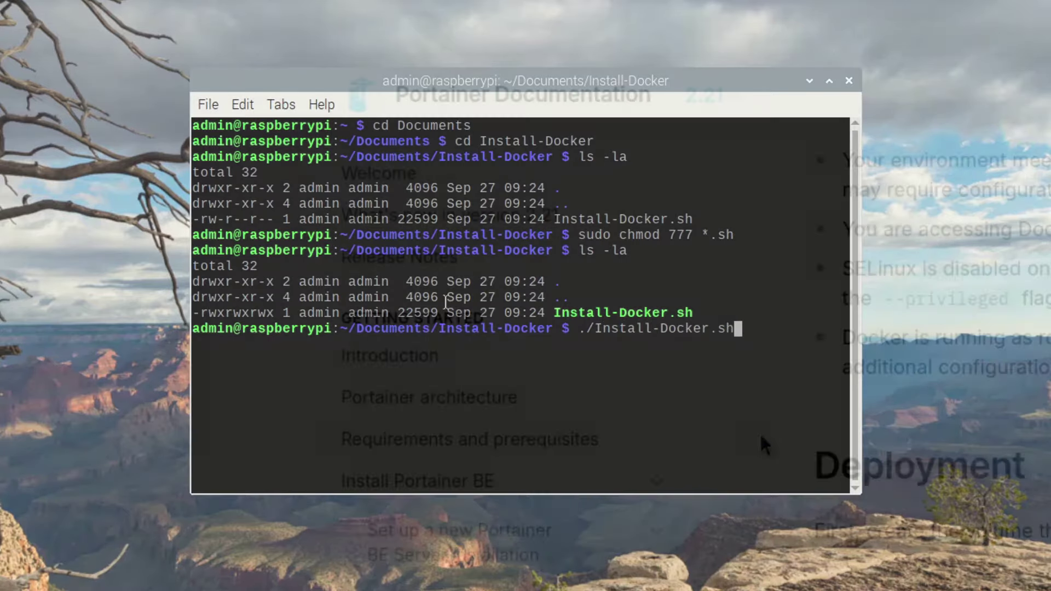
pyautogui.press('Home')
# Select the docker volume create command in the Portainer documentation
pyautogui.write('s')
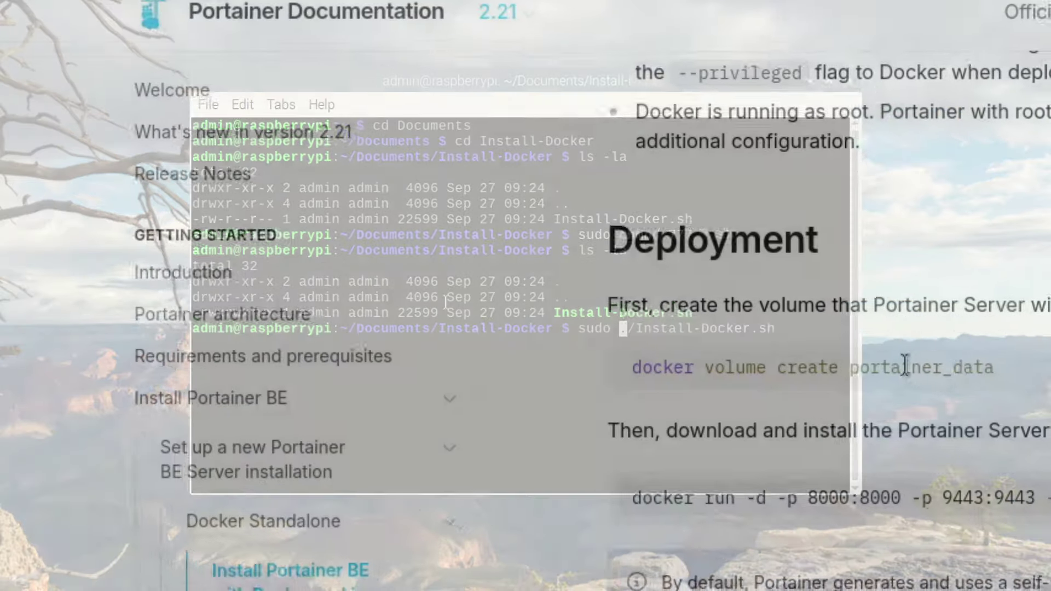
pyautogui.moveTo(964, 358); pyautogui.dragTo(462, 339)
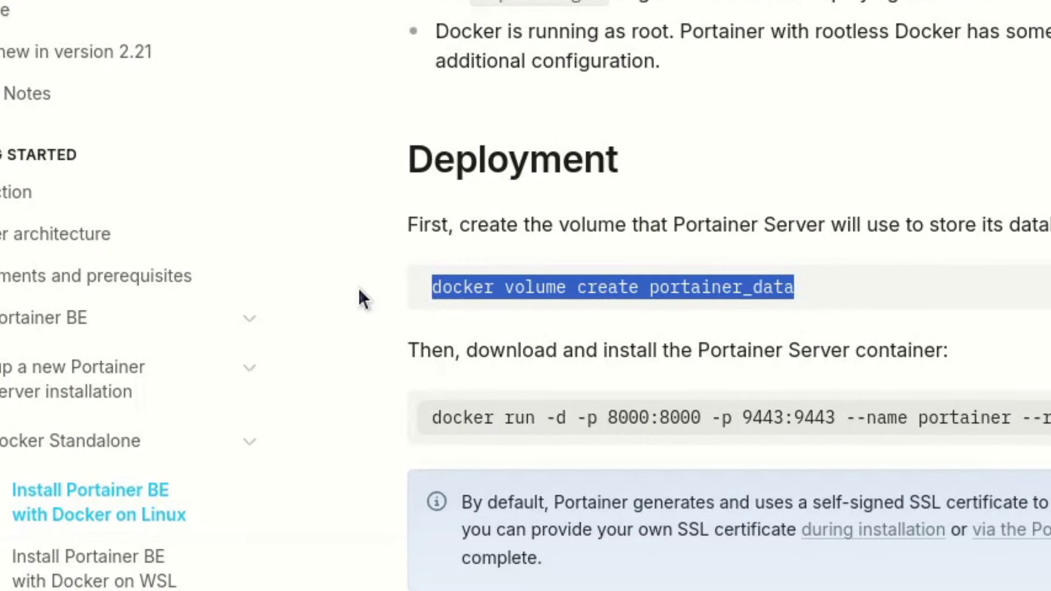
pyautogui.moveTo(582, 285); pyautogui.dragTo(819, 285)
pyautogui.moveTo(581, 282); pyautogui.dragTo(257, 287)
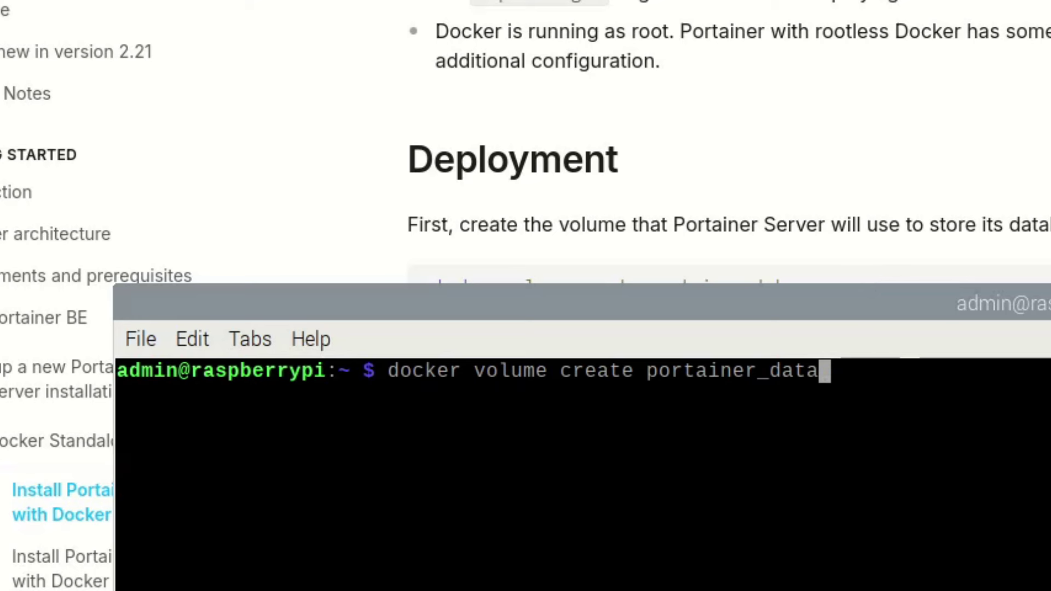
# Clear the prompt, paste the Portainer docker run command, and move the cursor before the 2.21.2 tag
pyautogui.hotkey('ctrl', 'u')
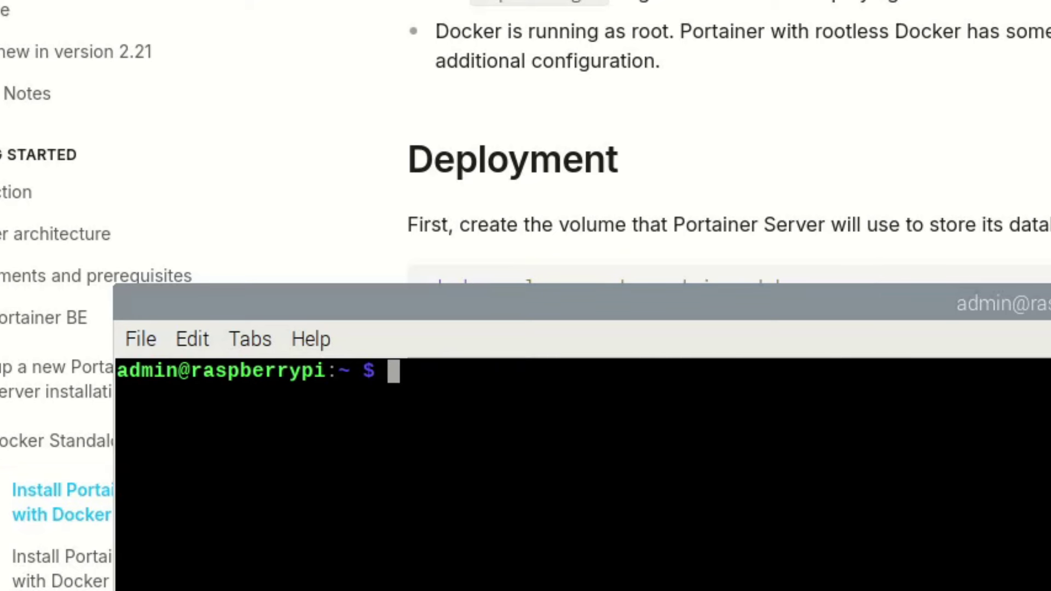
pyautogui.rightClick(517, 371)
pyautogui.click(523, 500)
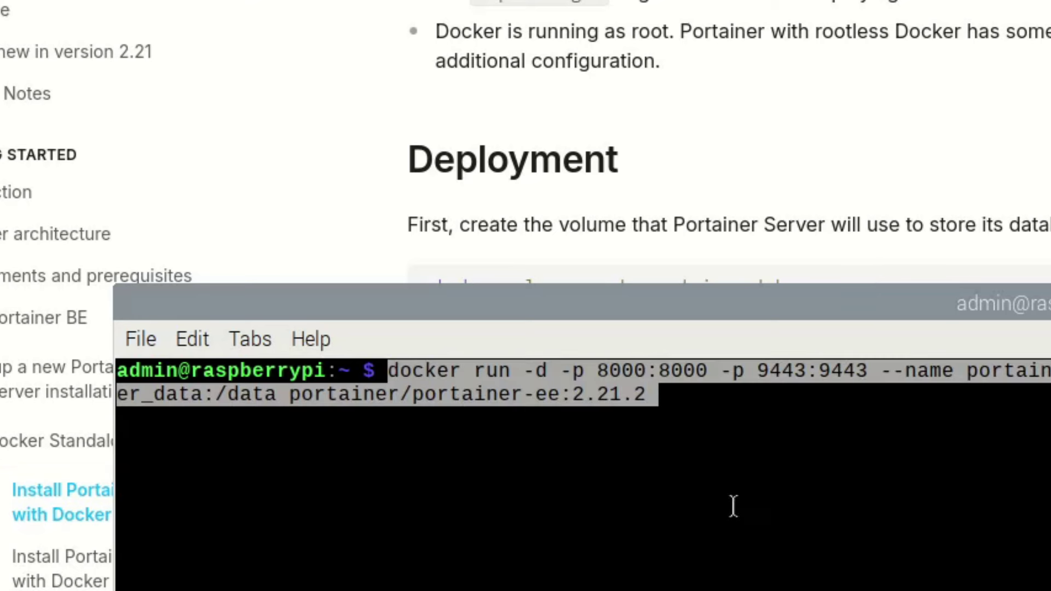
pyautogui.press('Left')
pyautogui.press('Left')
pyautogui.press('Left')
pyautogui.press('Left')
pyautogui.press('Left')
pyautogui.press('Left')
pyautogui.press('Left')
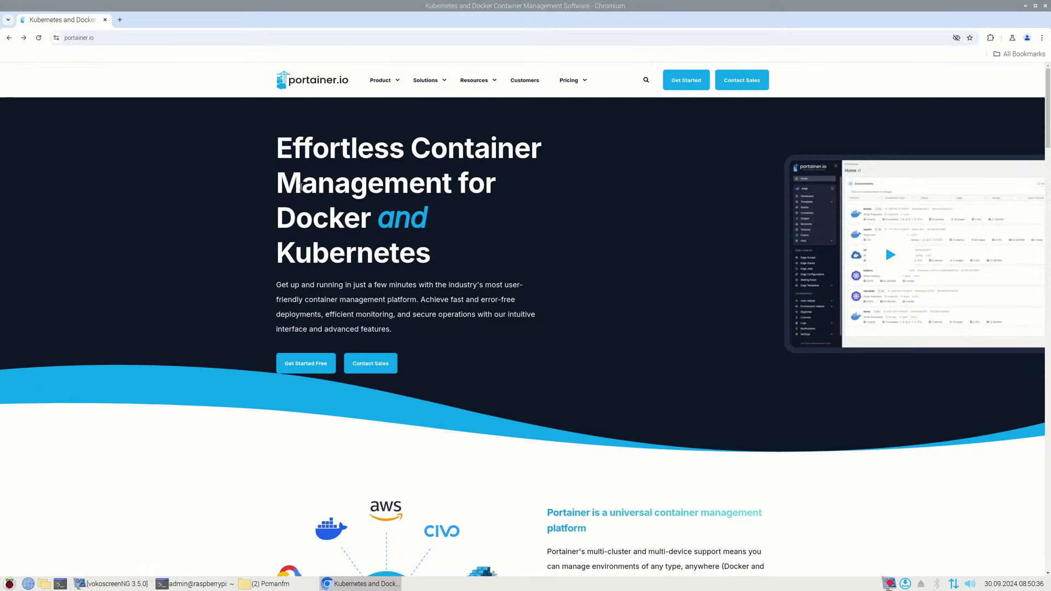
# Scroll the portainer.io homepage, then focus the local Portainer login's username field
pyautogui.scroll(-7, 300, 197)
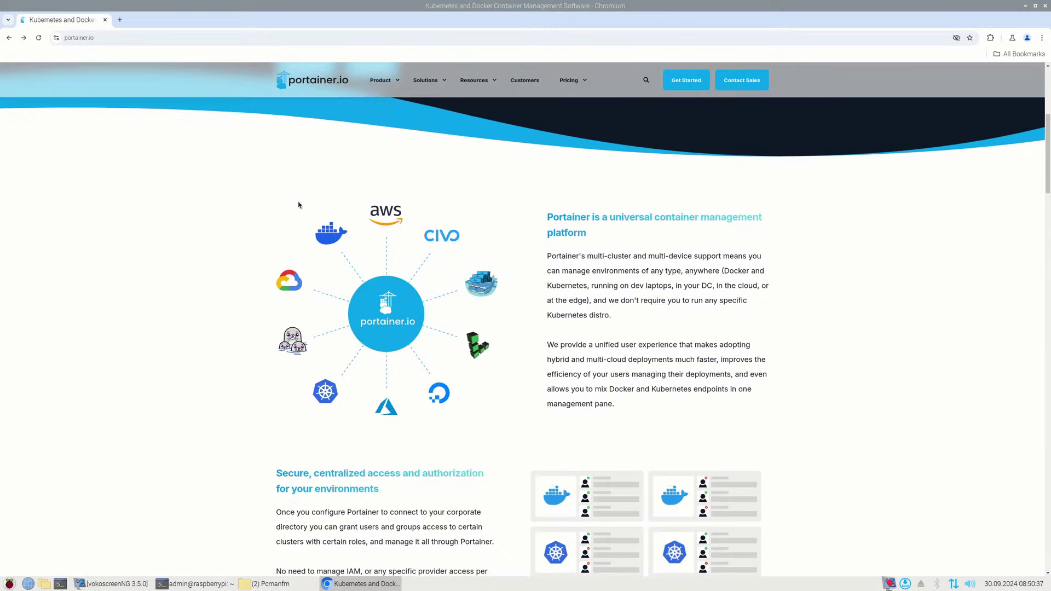
pyautogui.scroll(-8, 298, 205)
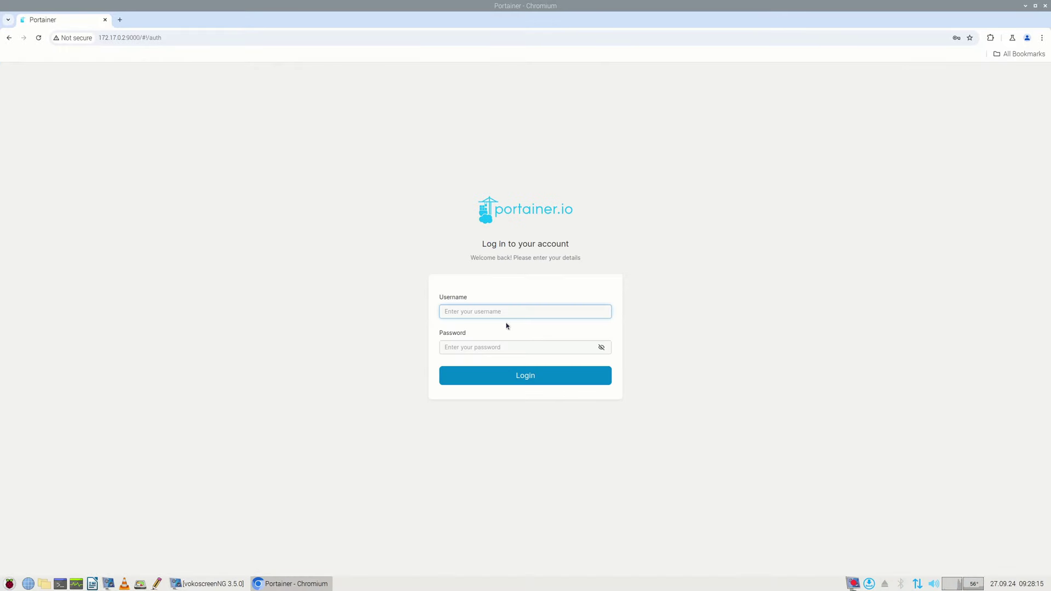
pyautogui.click(486, 311)
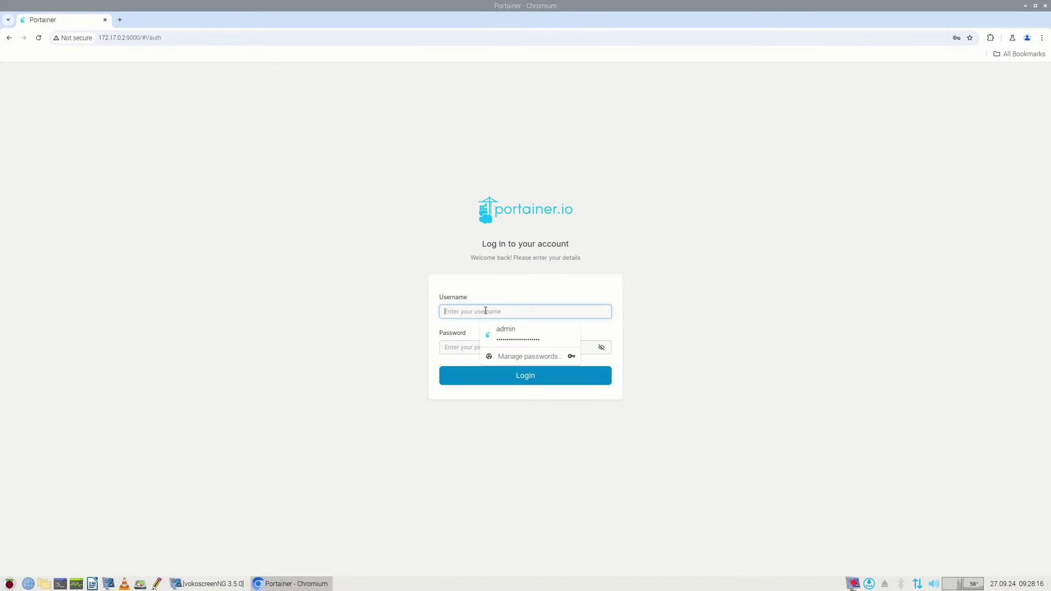
# Sign in with Chromium's saved Portainer credentials and start the checked netdata container
pyautogui.click(506, 334)
pyautogui.click(520, 378)
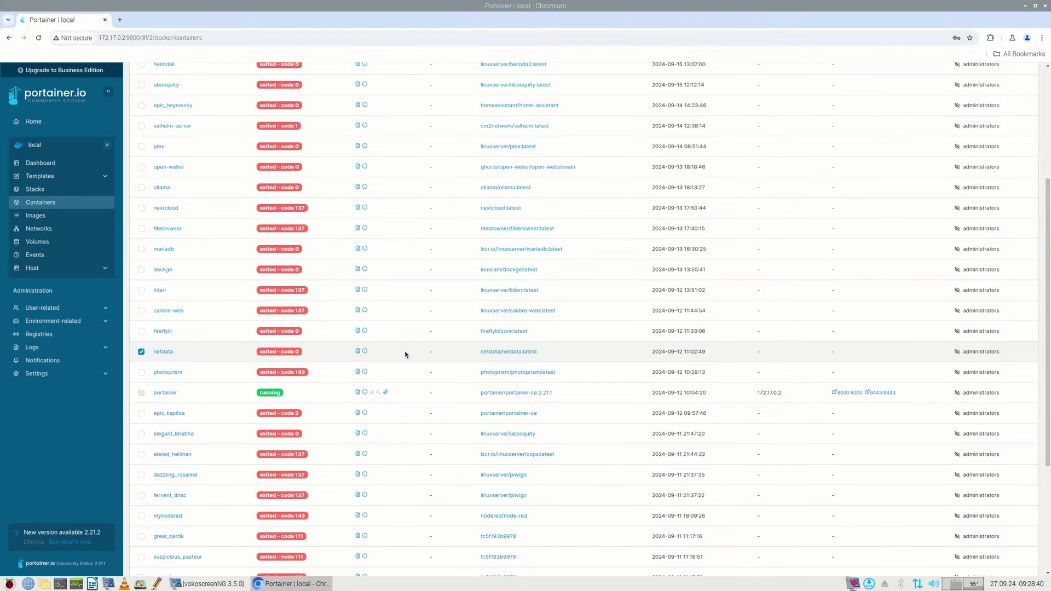
pyautogui.scroll(5, 553, 345)
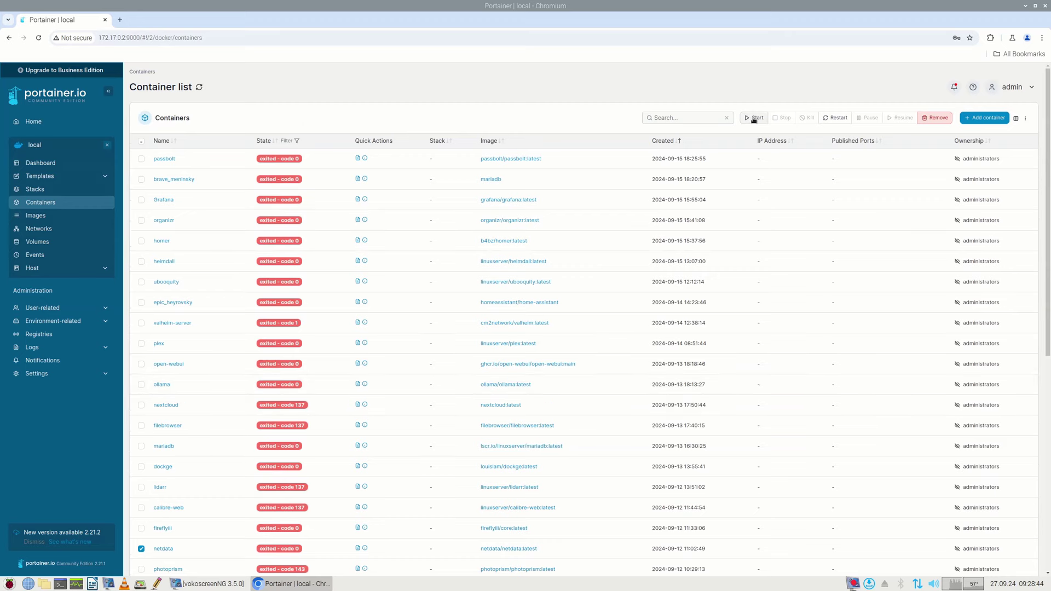
pyautogui.click(754, 119)
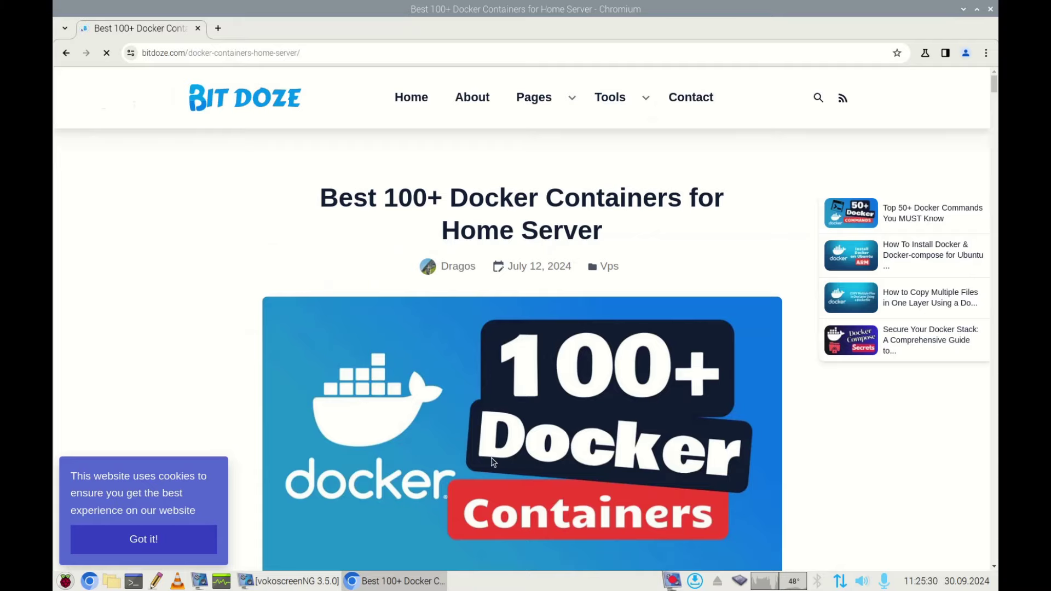
# Scroll down through the Bit Doze Docker containers article
pyautogui.scroll(-7, 492, 462)
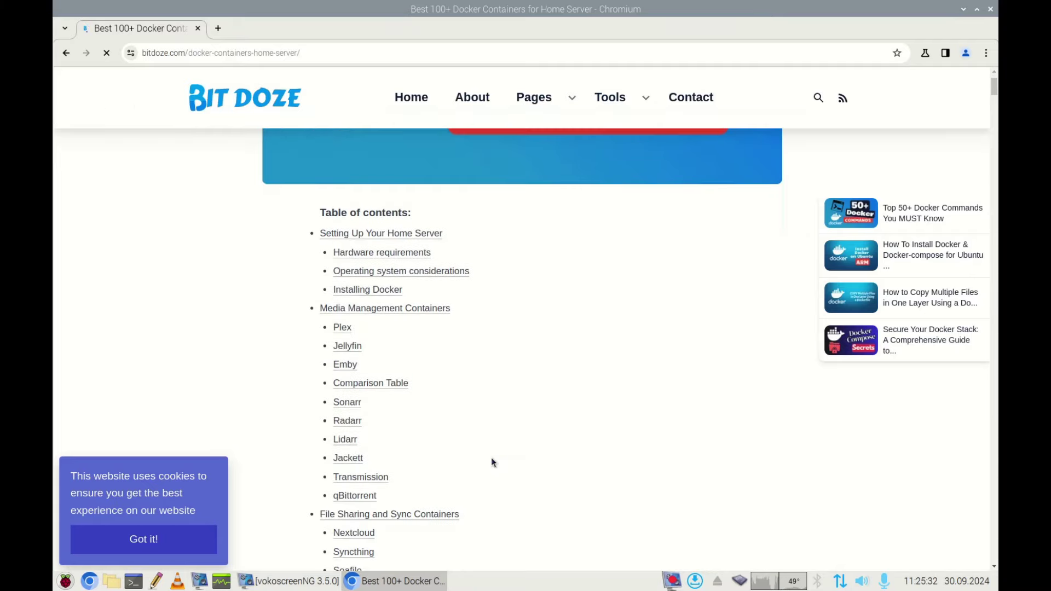
pyautogui.scroll(-5, 491, 458)
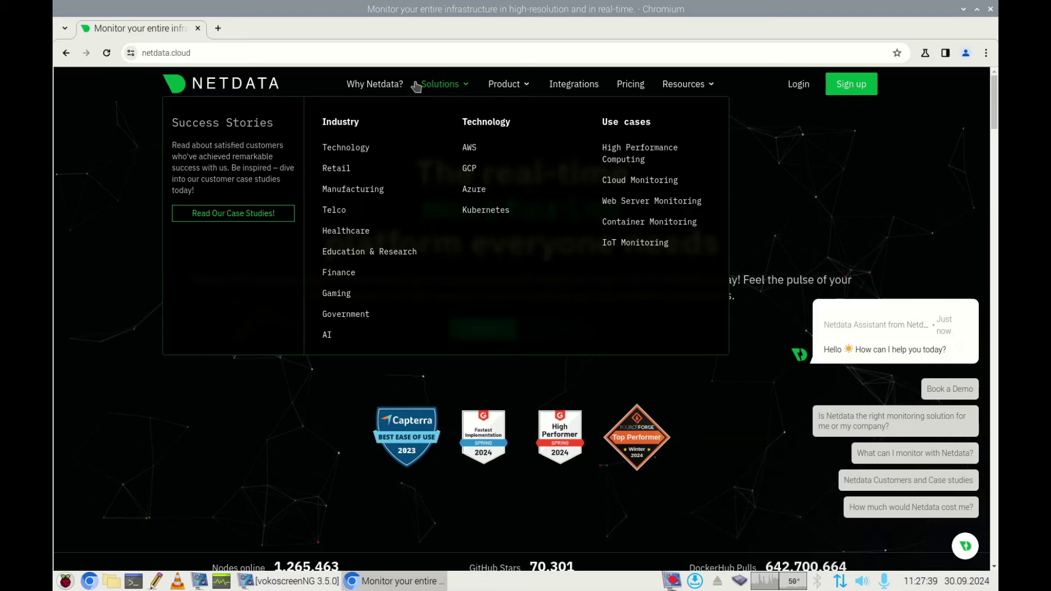
# Close the Netdata website tab, view the memory charts, and briefly check Task Manager
pyautogui.click(198, 30)
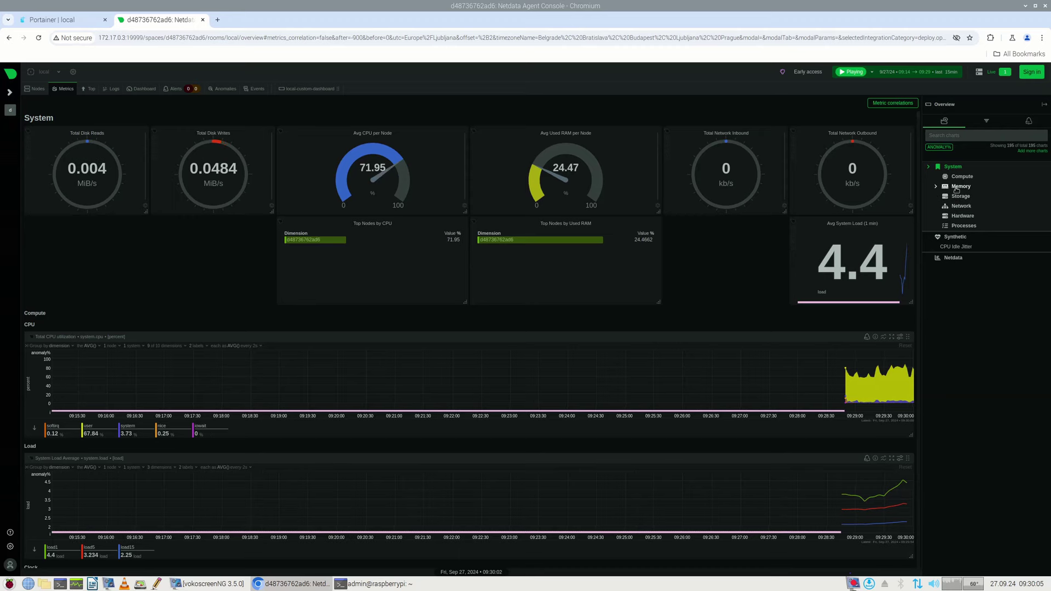
pyautogui.click(957, 187)
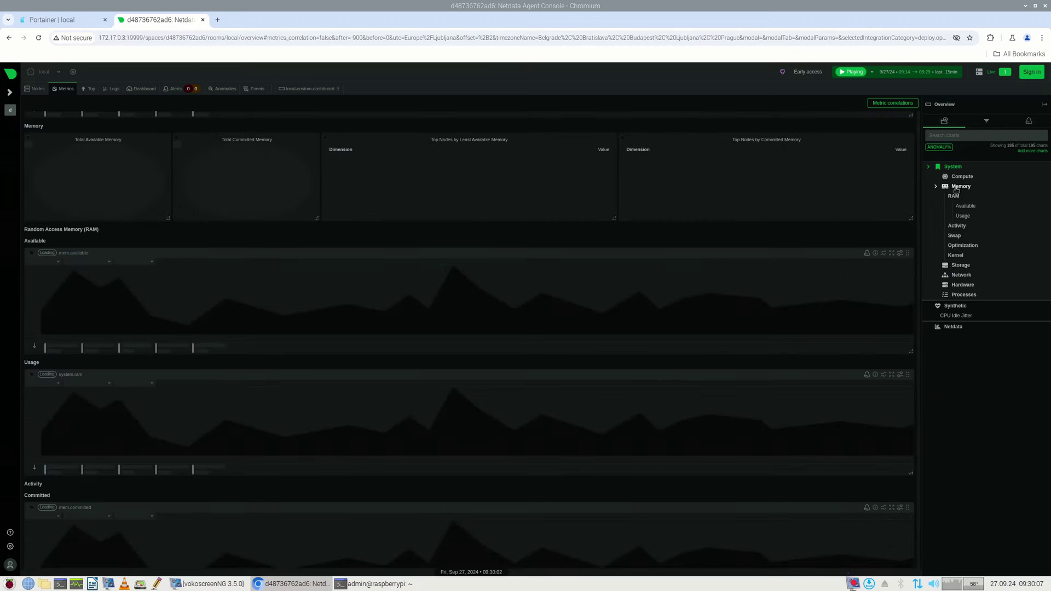
pyautogui.hotkey('ctrl', 'alt', 'Delete')
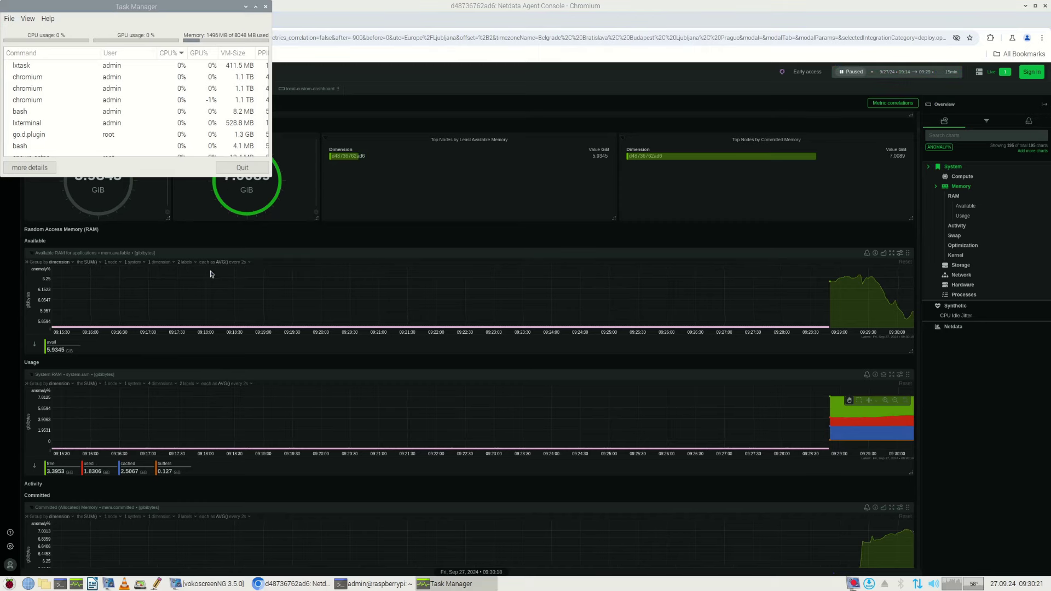
pyautogui.moveTo(105, 11); pyautogui.dragTo(543, 167)
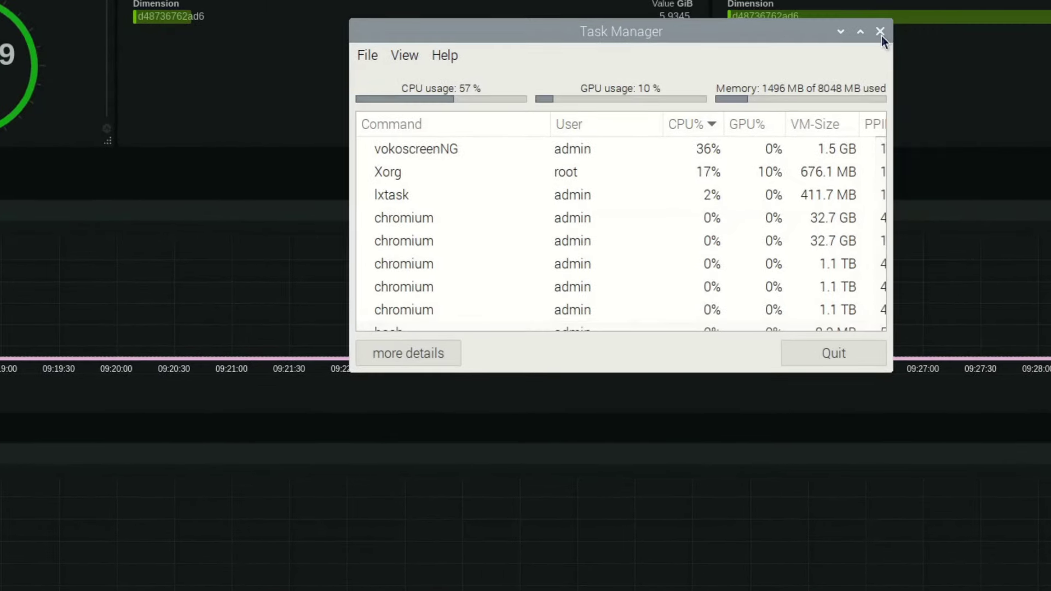
pyautogui.click(881, 31)
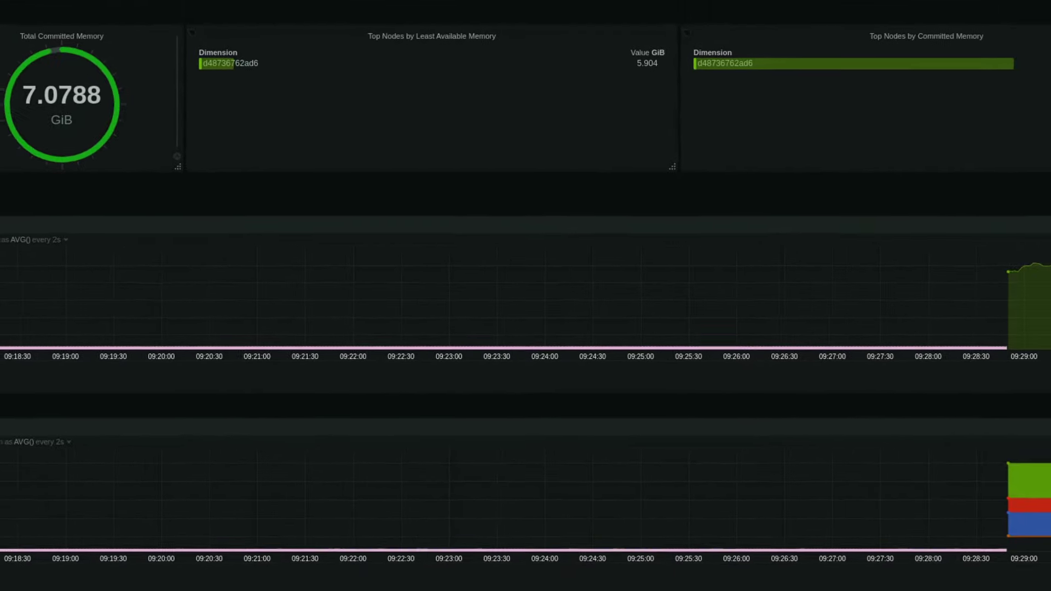
# Jump to the disk IOPS charts, then open and close a Plex tab
pyautogui.scroll(-3, 526, 295)
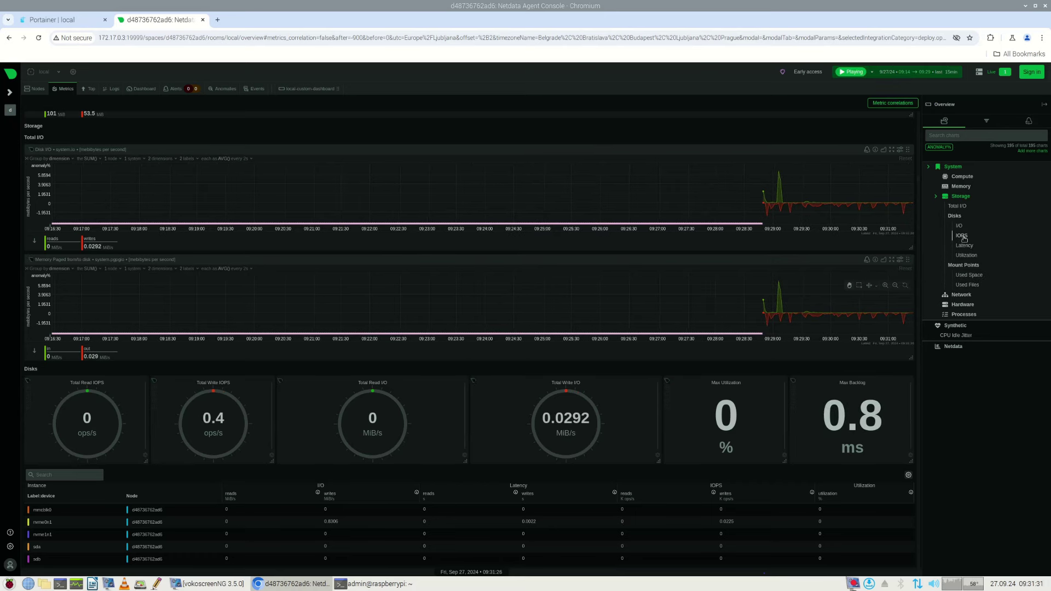
pyautogui.click(962, 236)
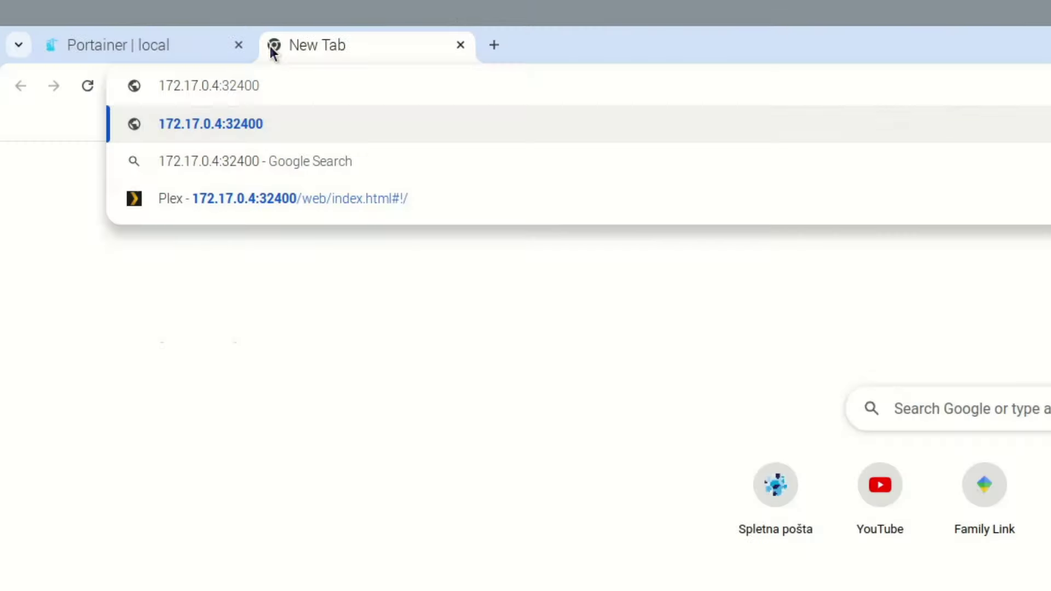
pyautogui.press('Return')
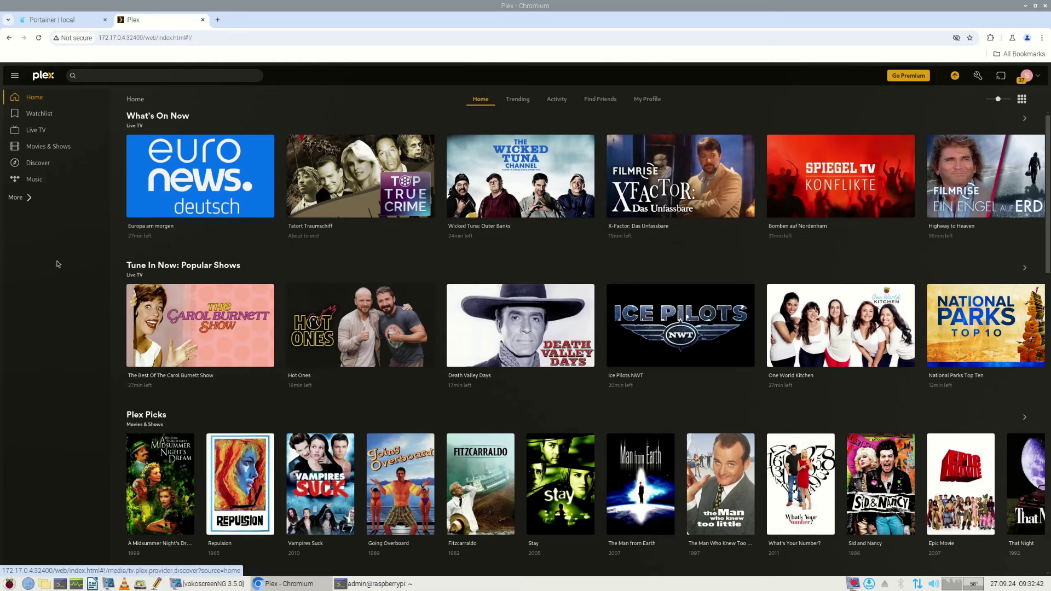
pyautogui.click(202, 21)
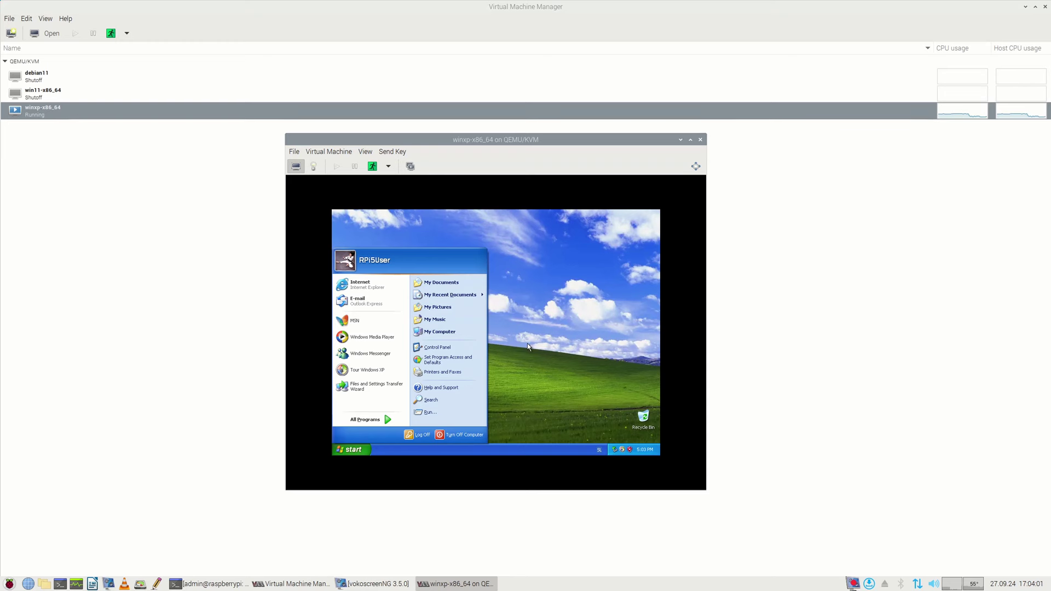
# Open the XP desktop's Properties and exit QEMU full-screen mode
pyautogui.rightClick(527, 345)
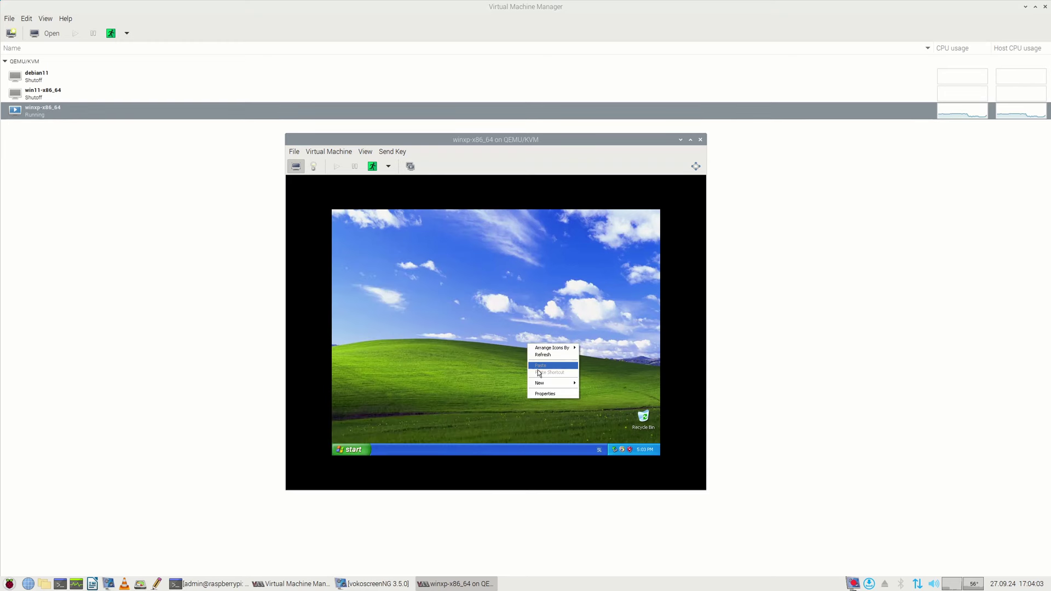
pyautogui.click(543, 394)
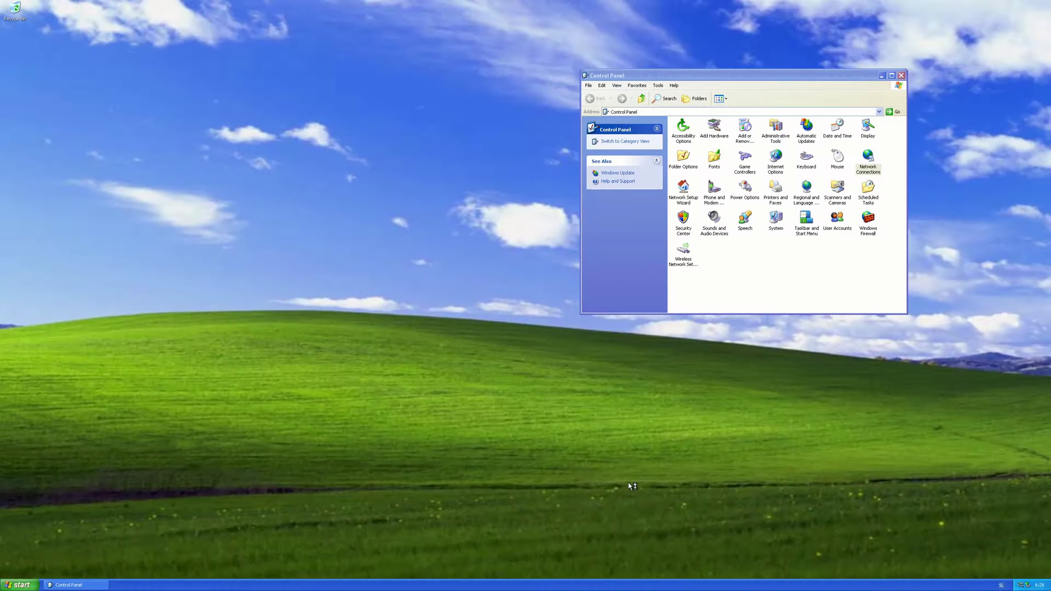
pyautogui.hotkey('ctrl', 'alt', 'f')
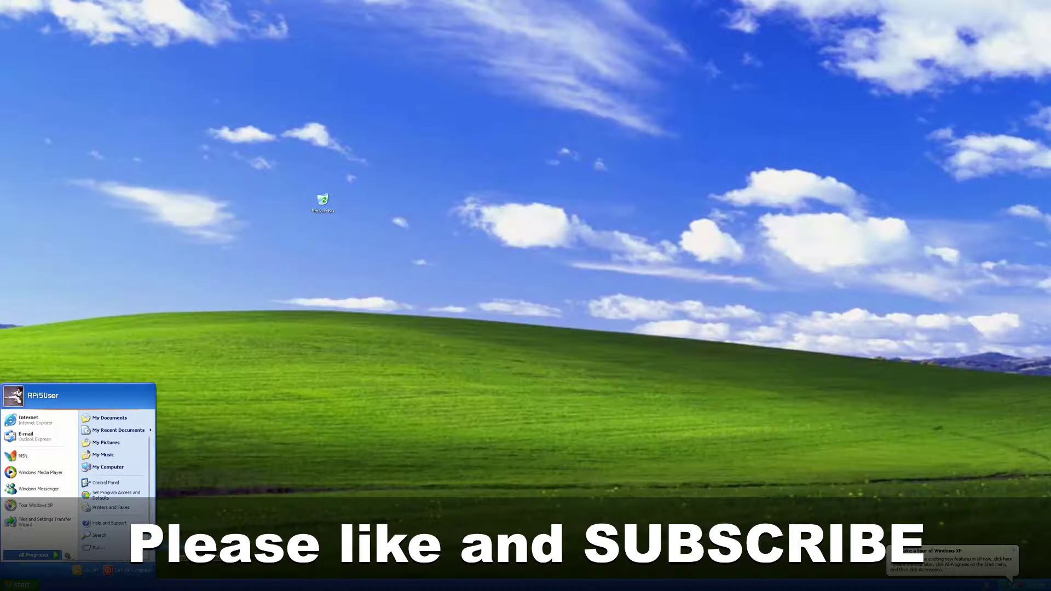
# Close the XP Start menu and uncover a Minesweeper cell
pyautogui.click(213, 480)
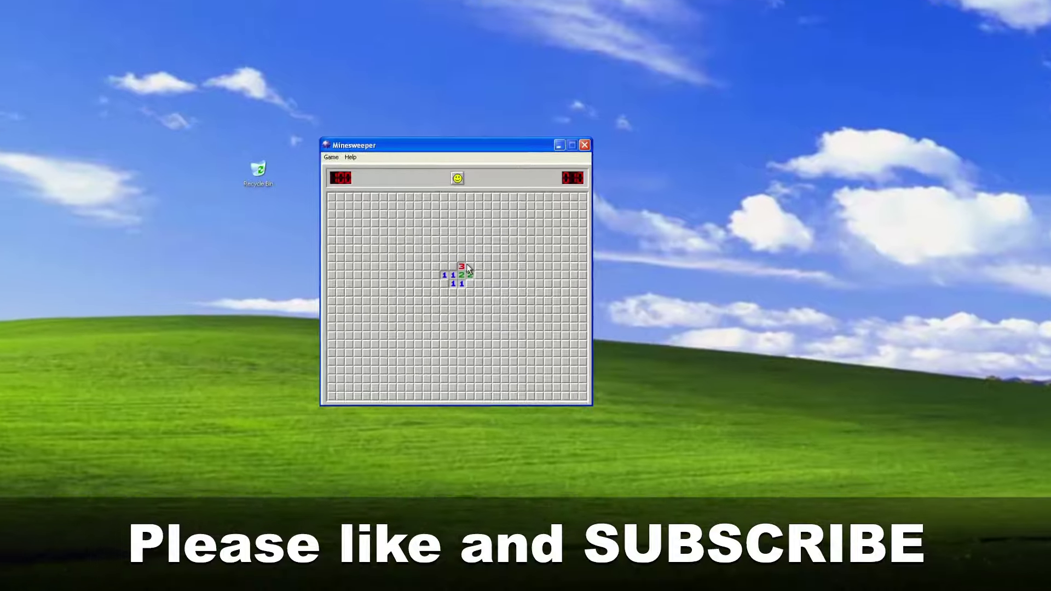
pyautogui.click(484, 273)
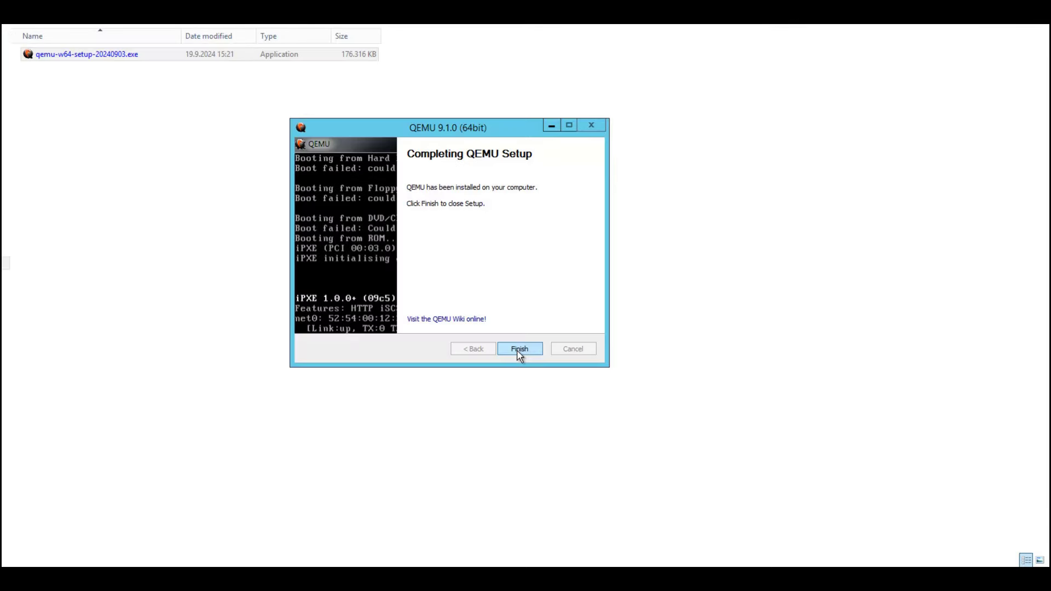
# Close the completed QEMU 9.1.0 installer and begin typing the next command
pyautogui.click(520, 351)
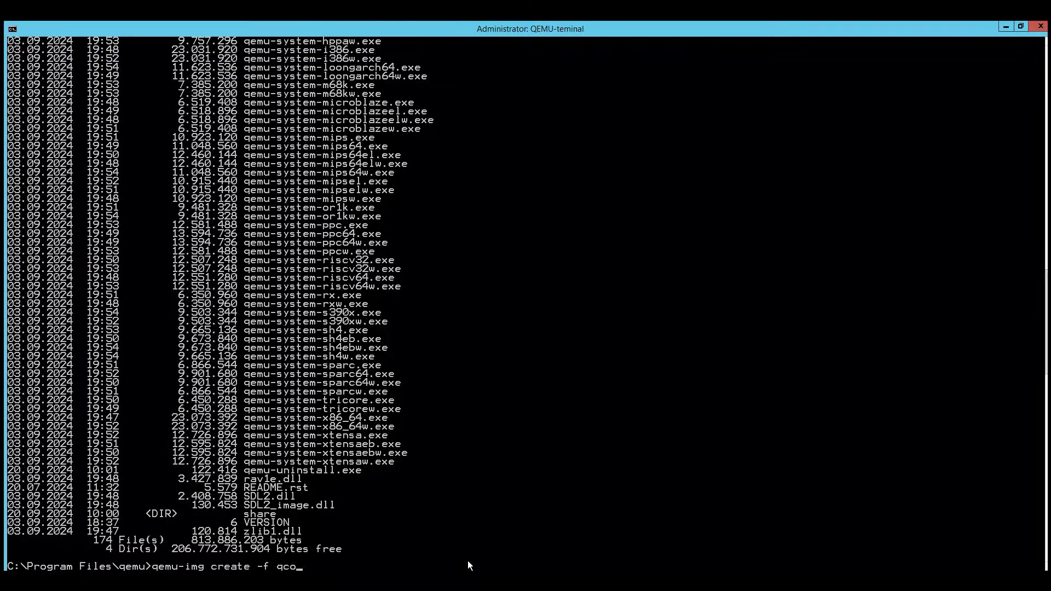
pyautogui.write('w2 fi')
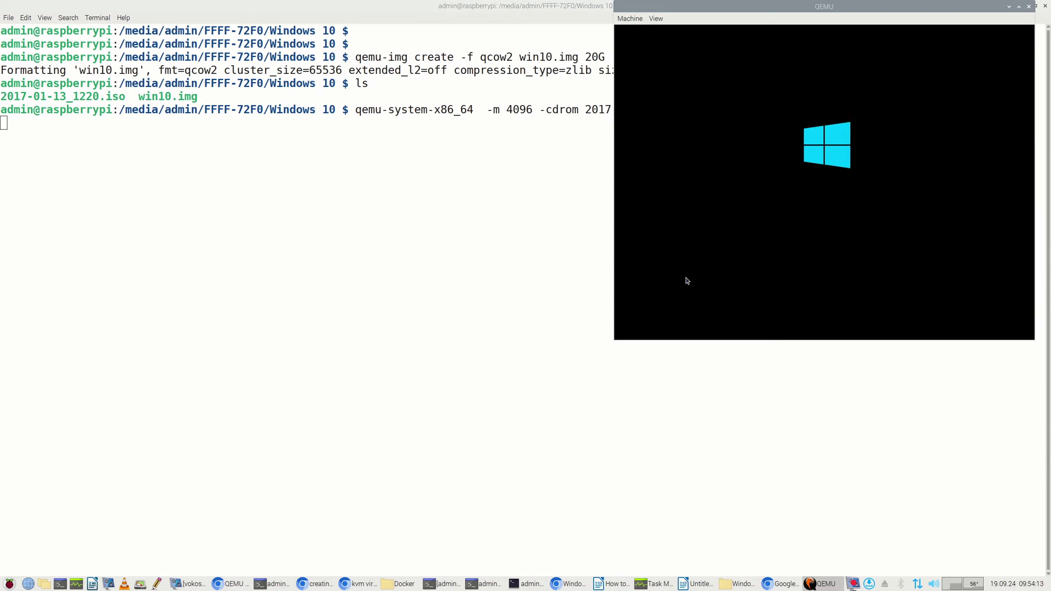
# Move the QEMU window aside and pick from the Time and currency format list
pyautogui.moveTo(688, 15); pyautogui.dragTo(626, 45)
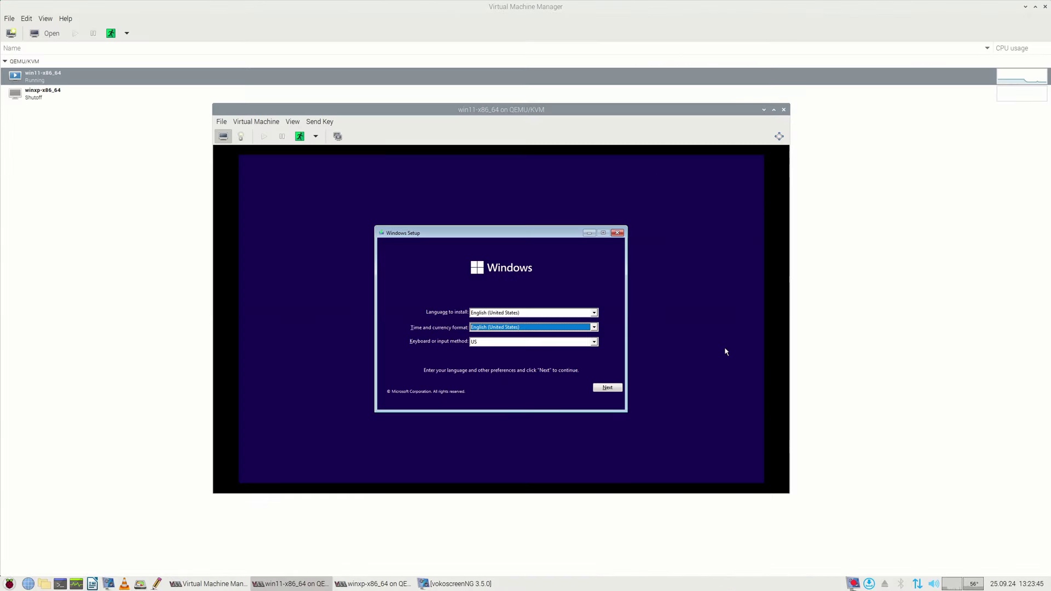
pyautogui.click(594, 328)
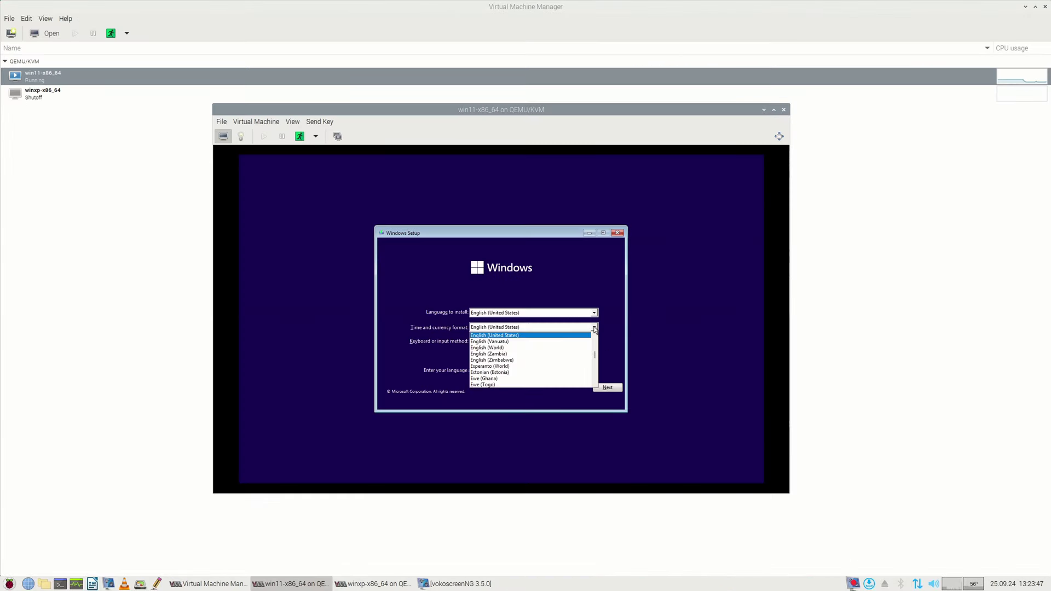
pyautogui.moveTo(595, 357); pyautogui.dragTo(598, 373)
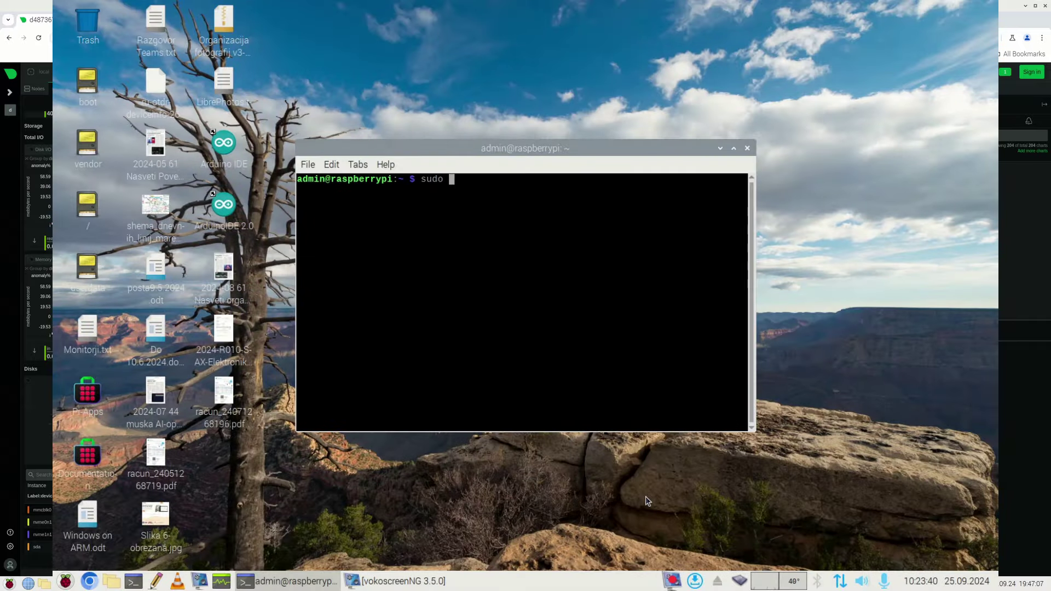
# Run sudo apt install virt-manager, correcting the typos in the package name
pyautogui.write('apt')
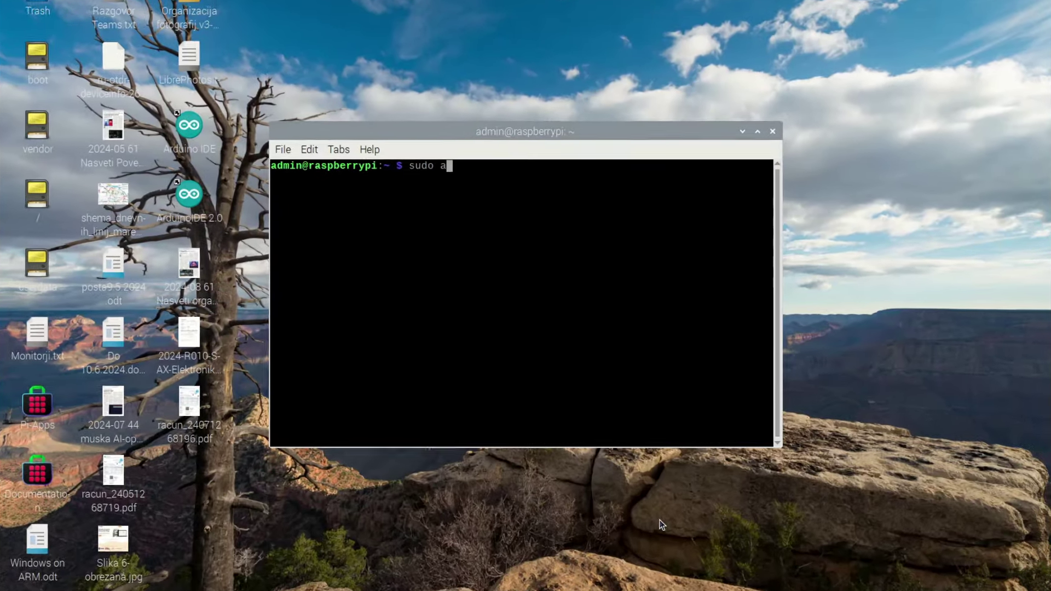
pyautogui.write(' install ')
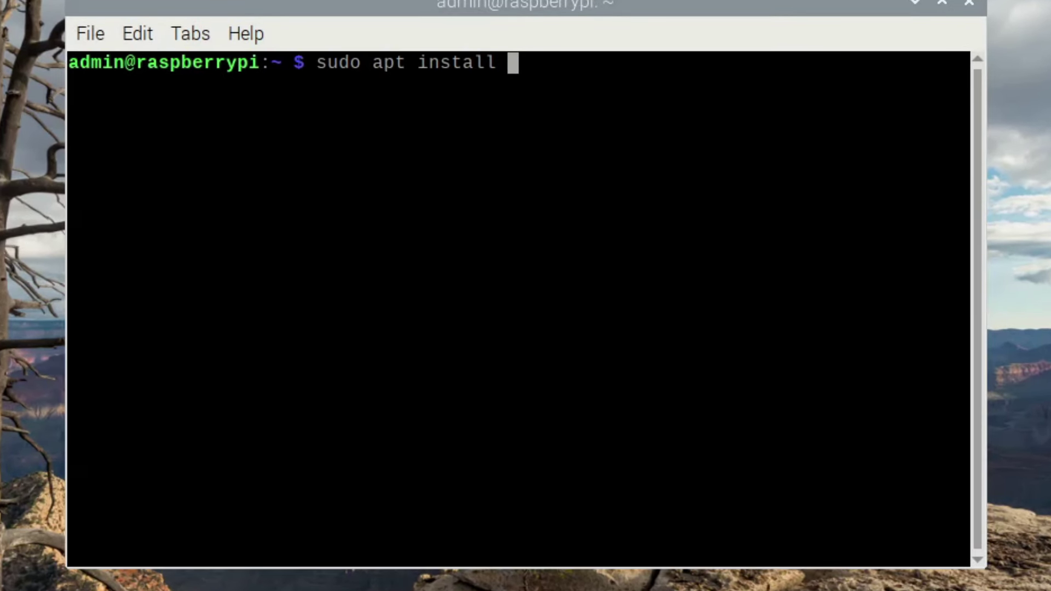
pyautogui.write('vui')
pyautogui.press('BackSpace')
pyautogui.press('BackSpace')
pyautogui.write('irt.')
pyautogui.press('BackSpace')
pyautogui.write('-manager')
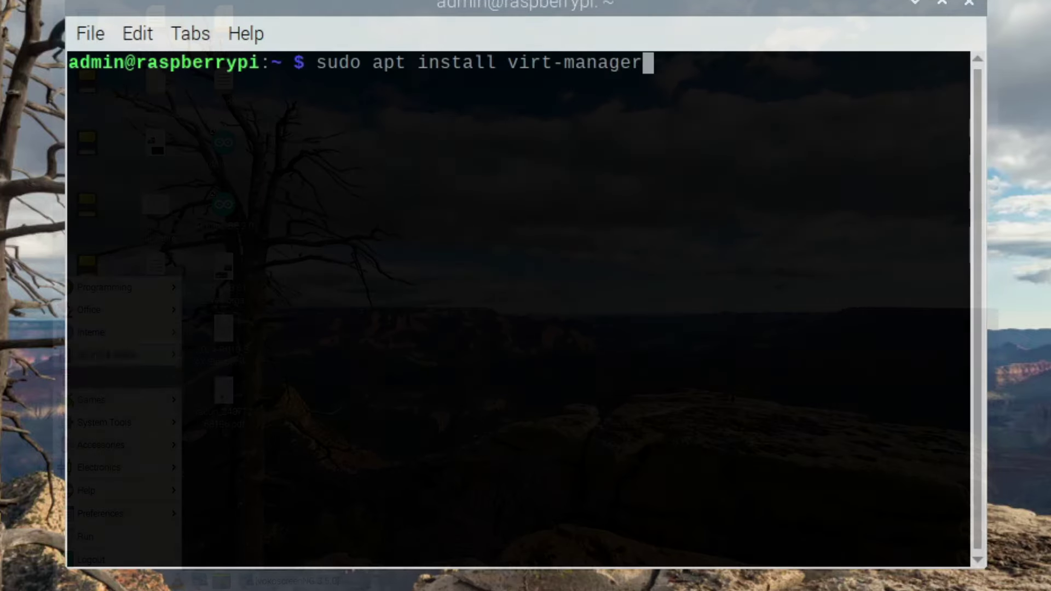
pyautogui.press('Return')
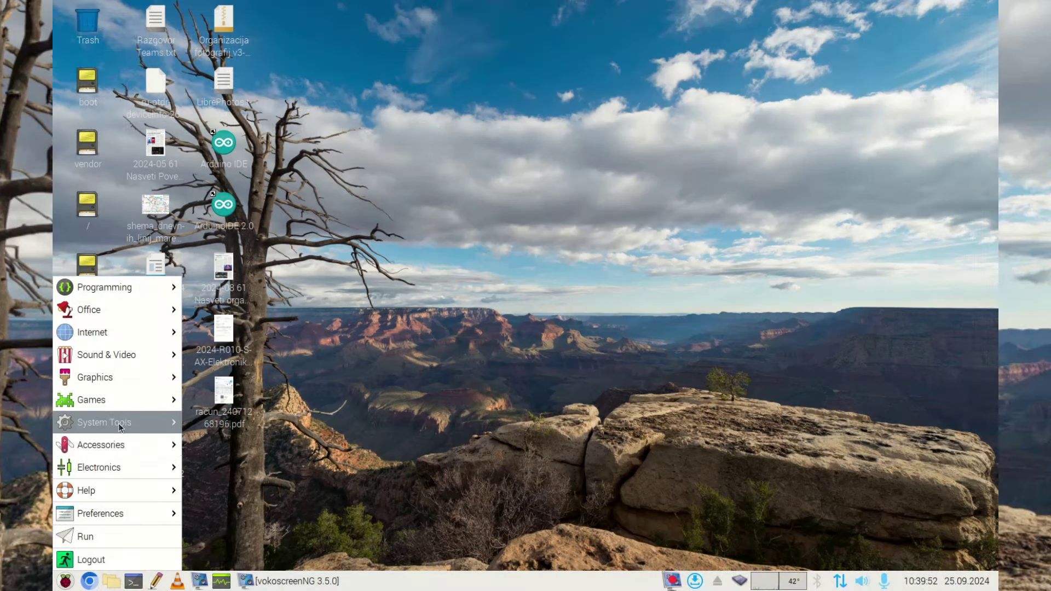
# Launch Virtual Machine Manager and confirm the custom disk image on the external drive as storage
pyautogui.moveTo(123, 424)
pyautogui.click(241, 514)
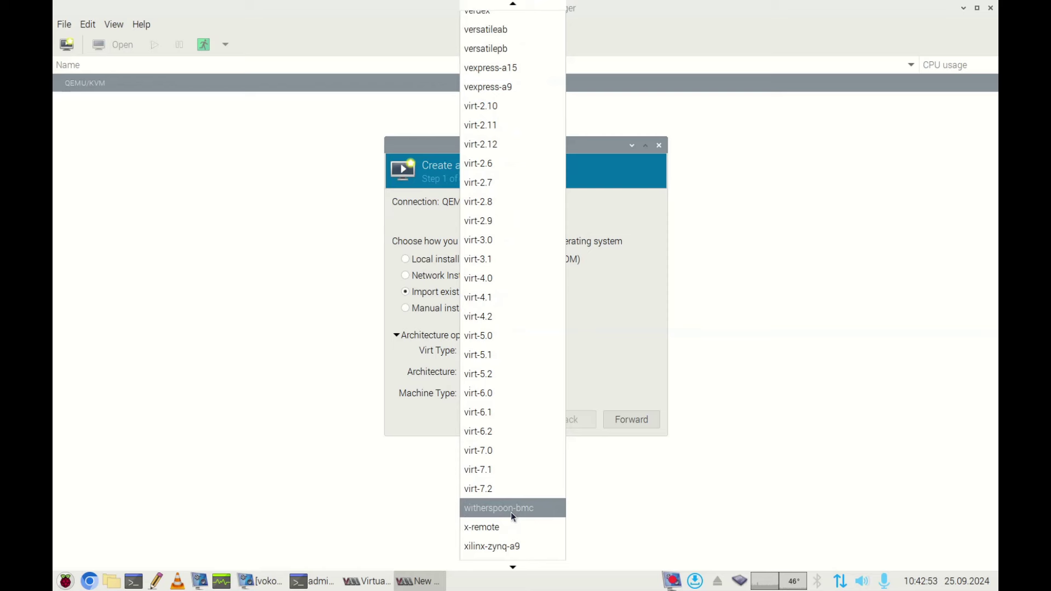
pyautogui.scroll(-3, 510, 511)
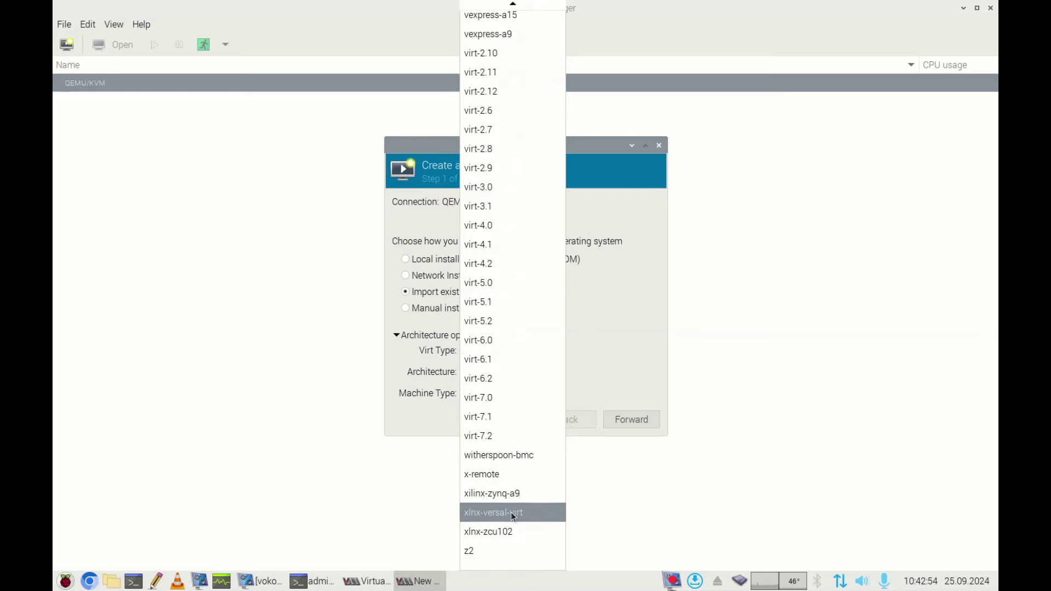
pyautogui.scroll(6, 511, 511)
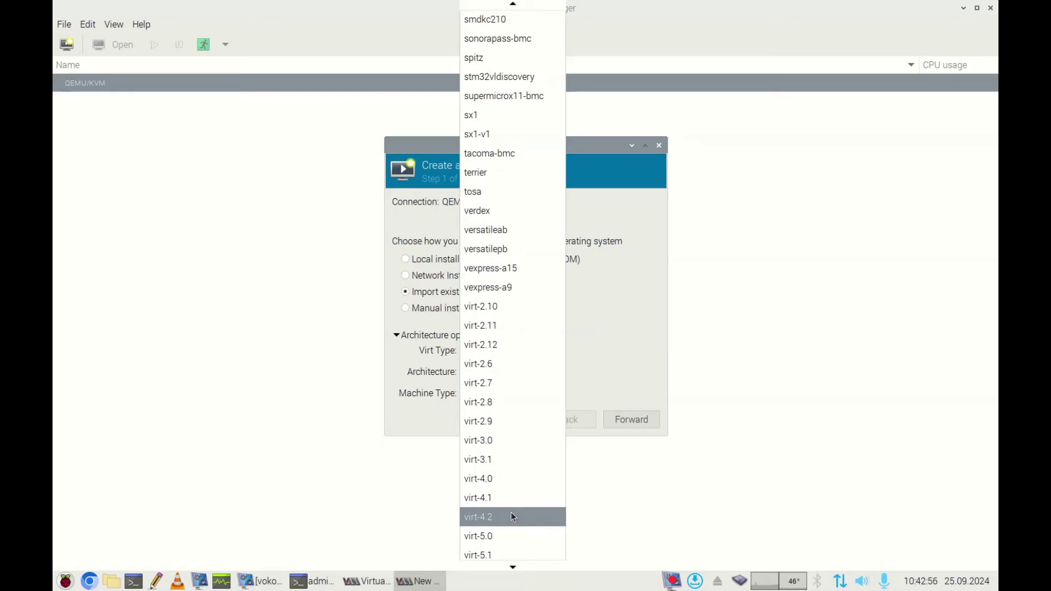
pyautogui.scroll(8, 511, 515)
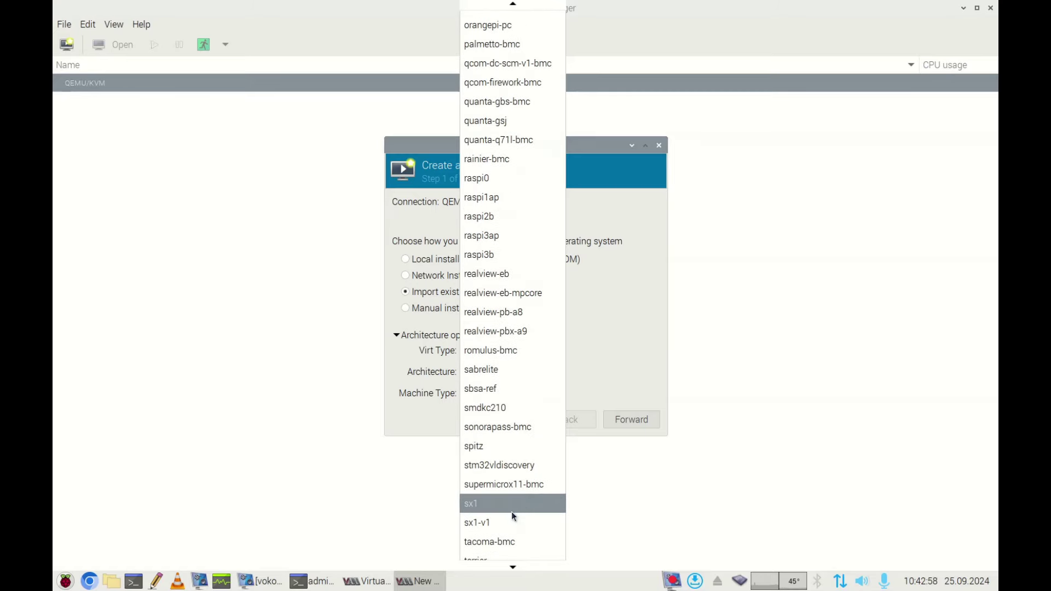
pyautogui.scroll(10, 511, 511)
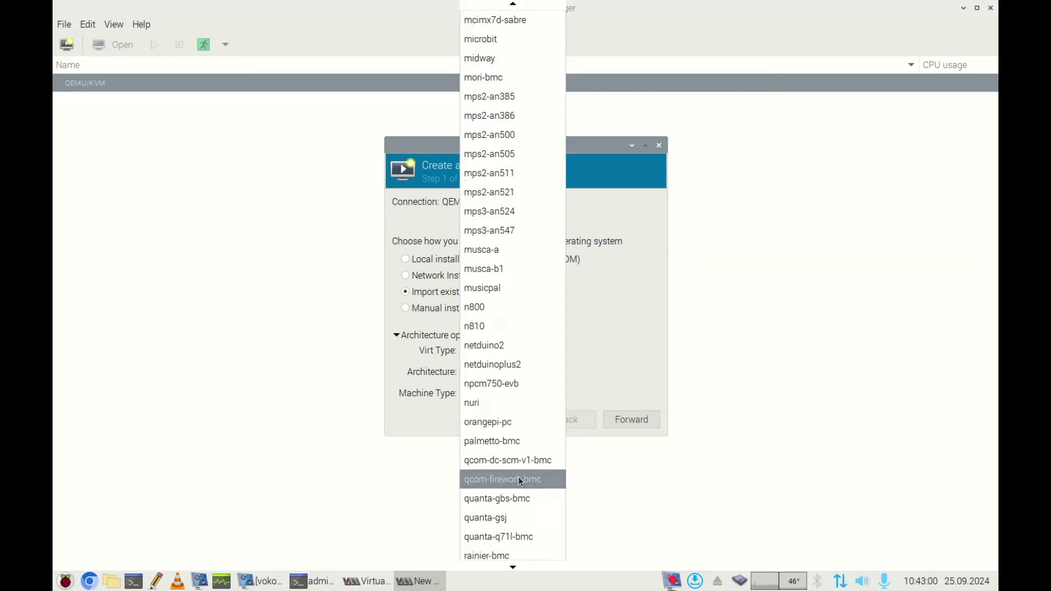
pyautogui.scroll(8, 518, 478)
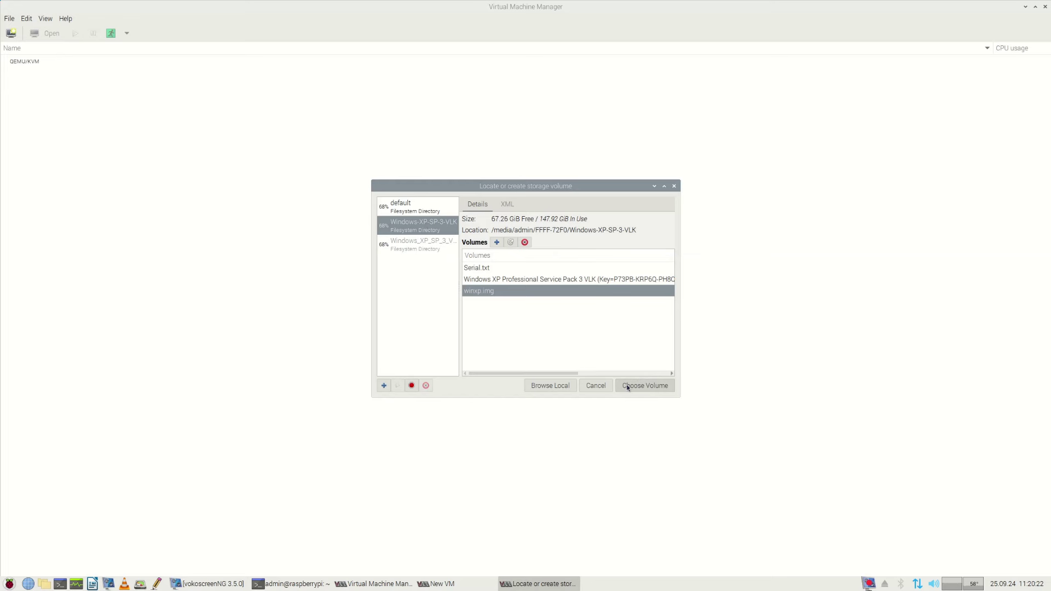
pyautogui.click(628, 384)
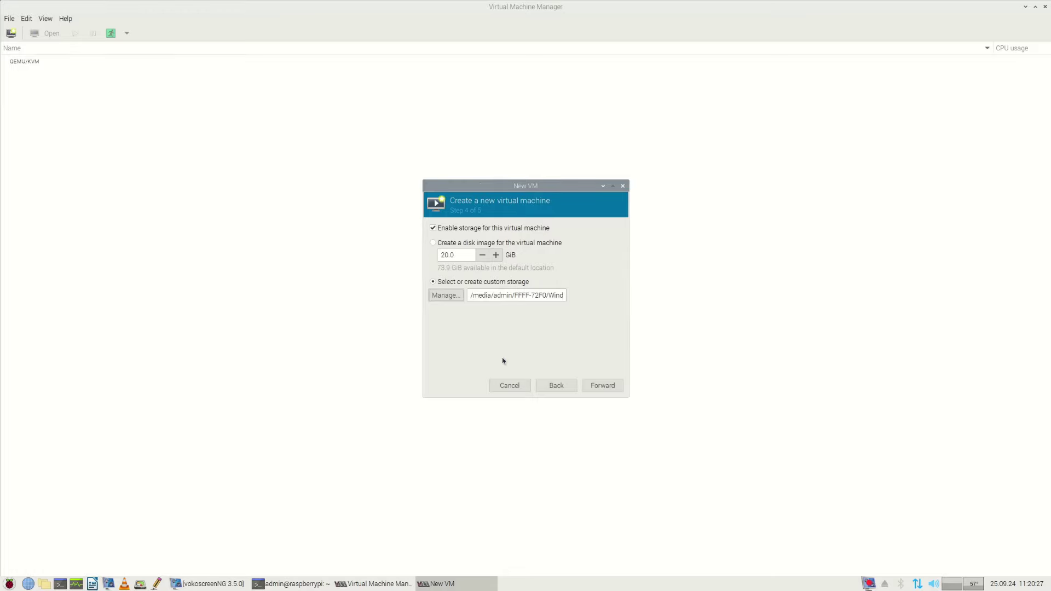
# Keep the NAT network, enable 'Customize configuration before install', and finish the wizard
pyautogui.click(598, 387)
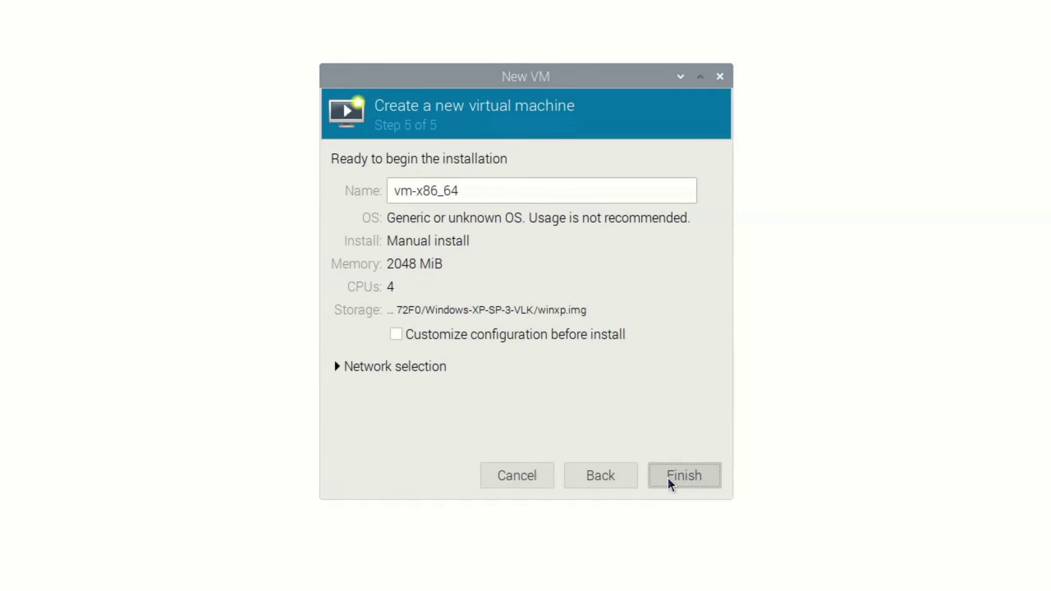
pyautogui.click(340, 364)
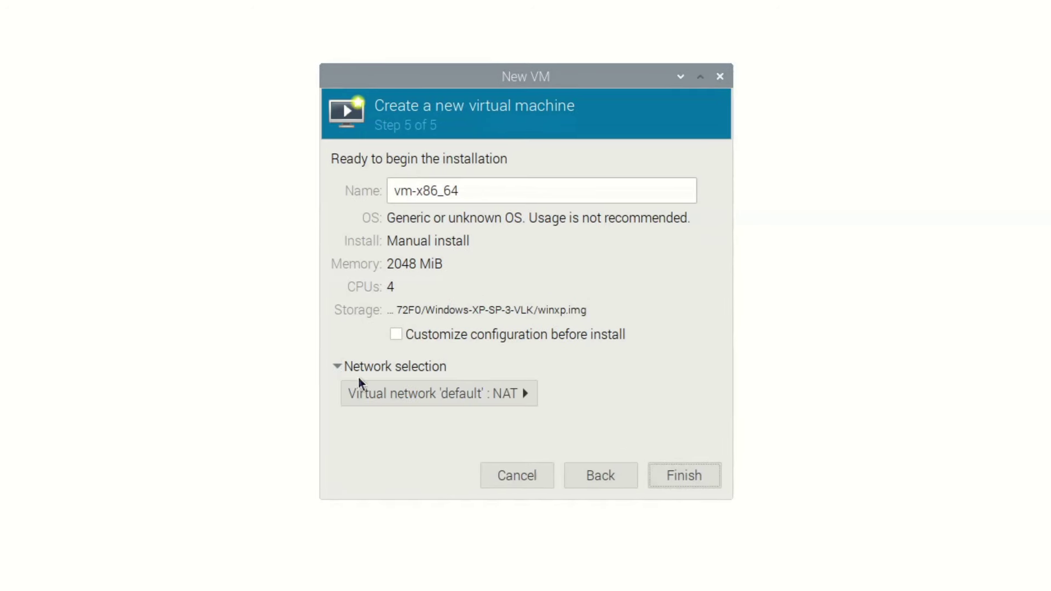
pyautogui.click(375, 395)
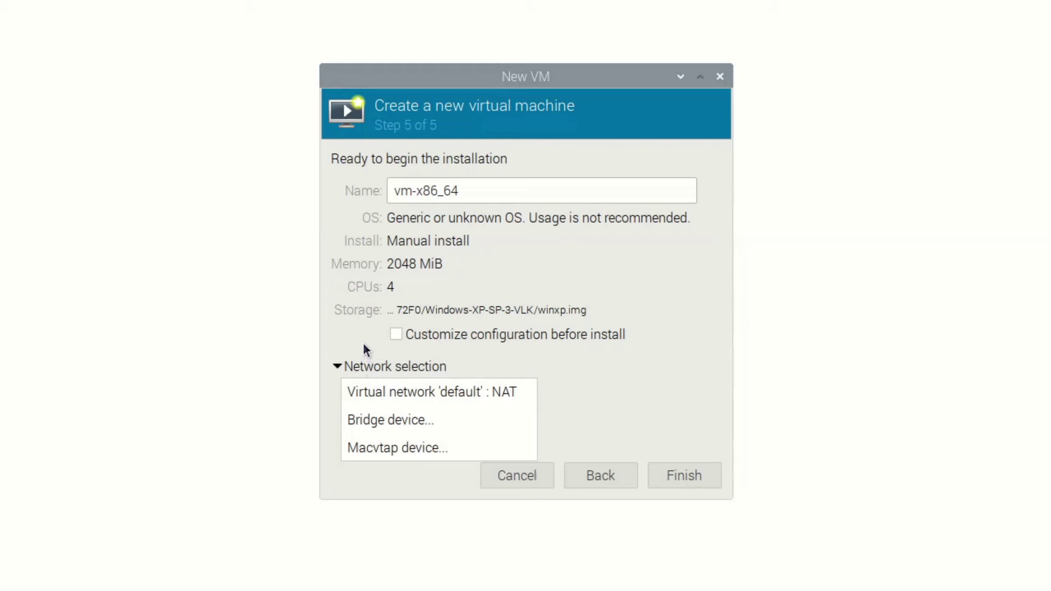
pyautogui.click(379, 343)
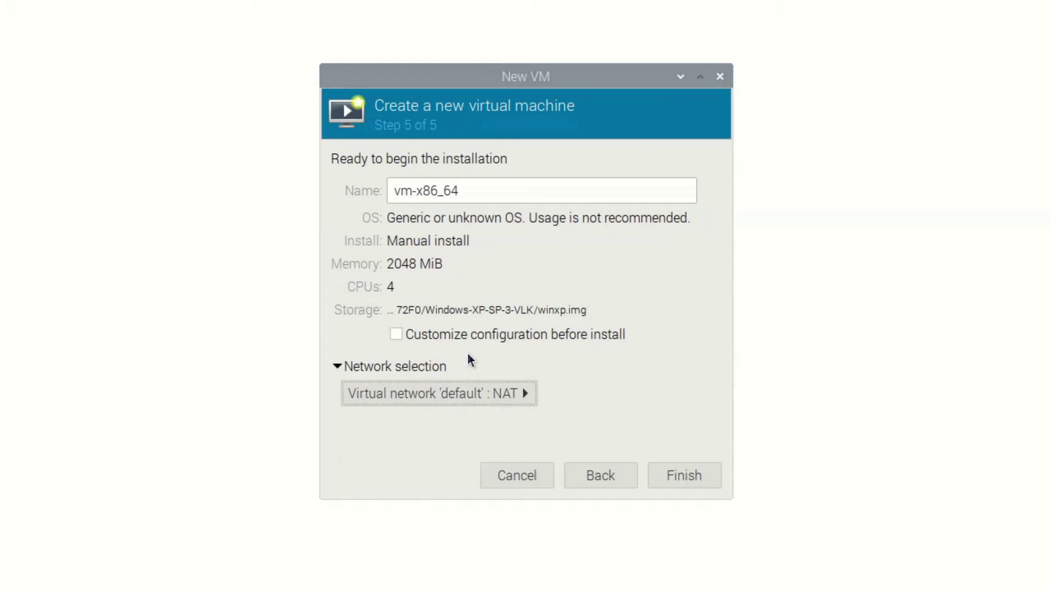
pyautogui.click(399, 336)
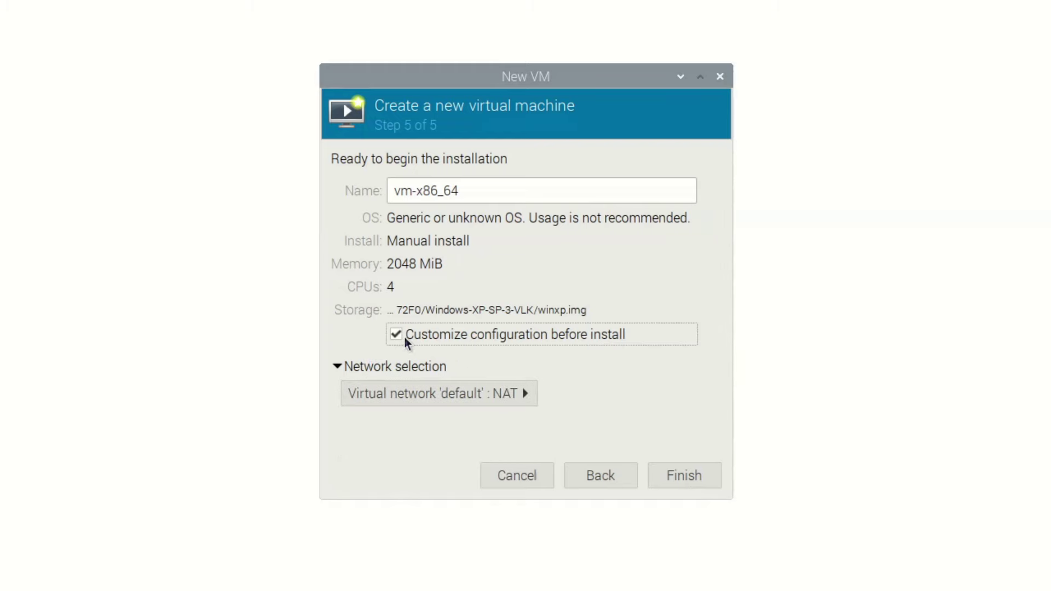
pyautogui.click(676, 475)
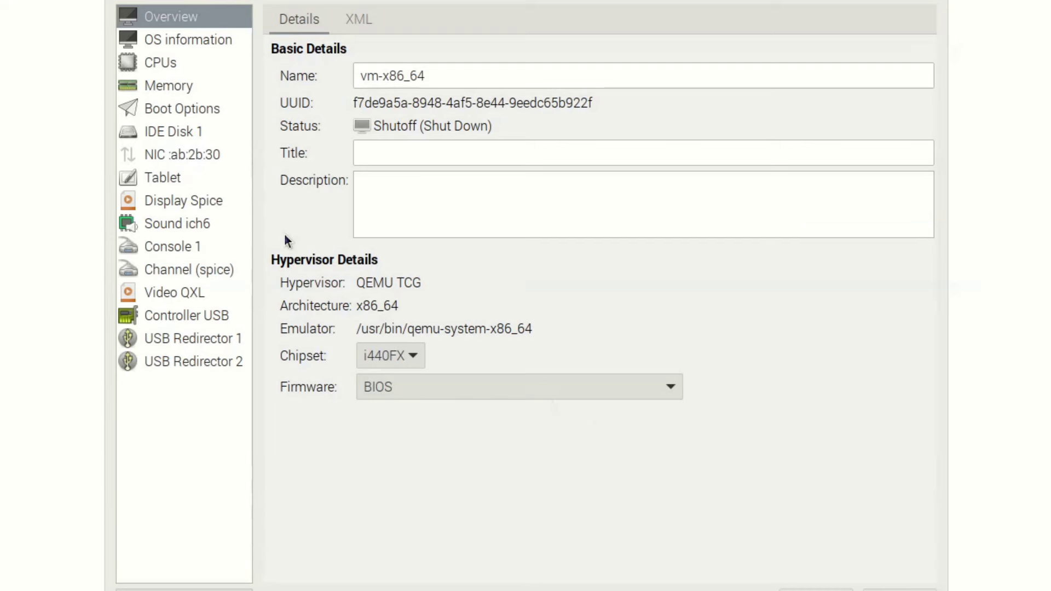
# Keep Spice display, then review tablet, NIC, IDE disk, boot and memory settings
pyautogui.click(172, 202)
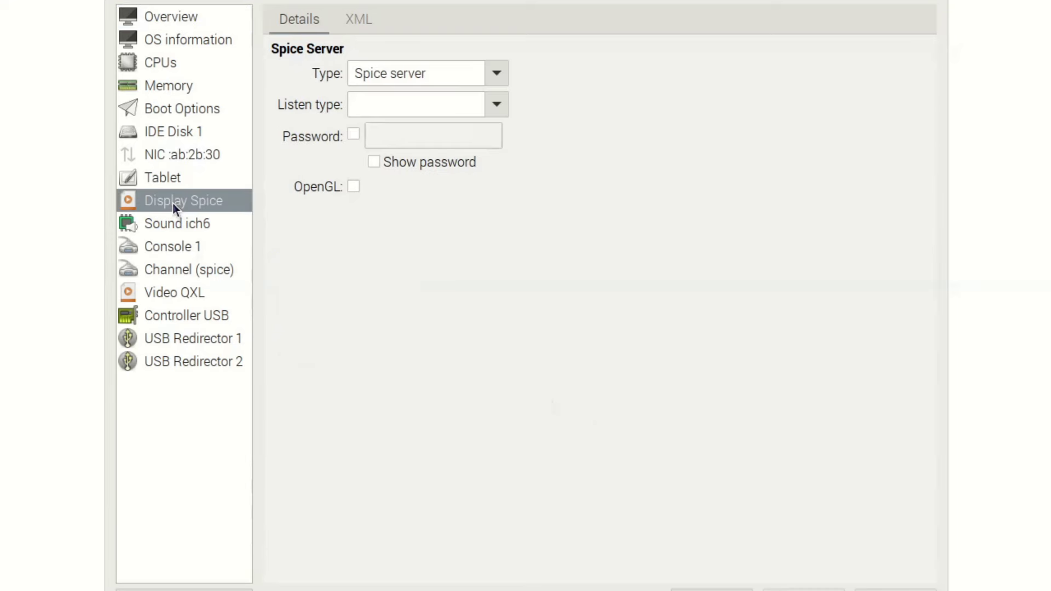
pyautogui.click(496, 74)
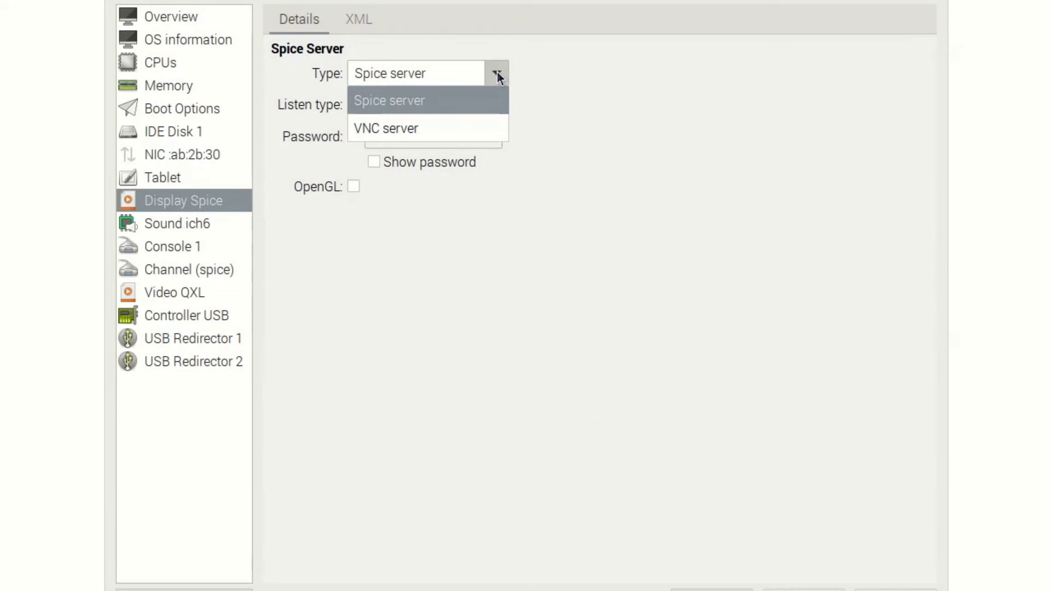
pyautogui.click(497, 71)
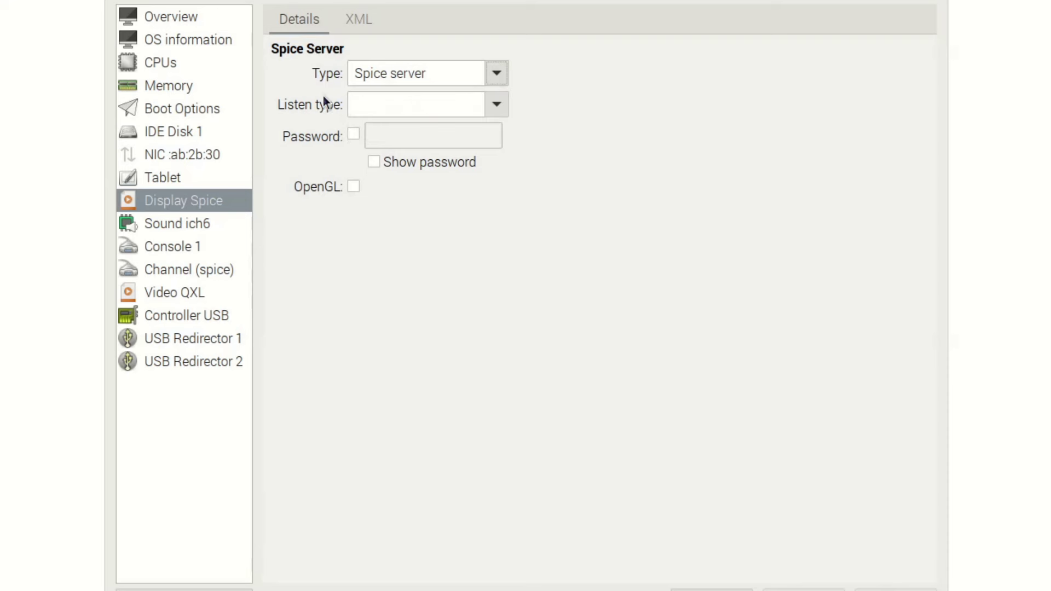
pyautogui.click(174, 177)
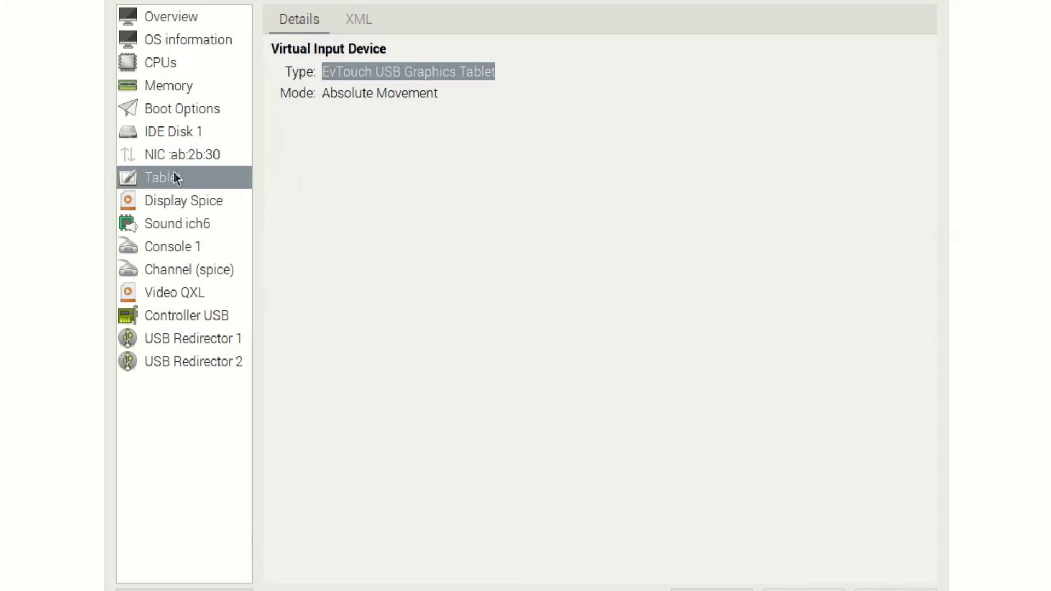
pyautogui.click(175, 152)
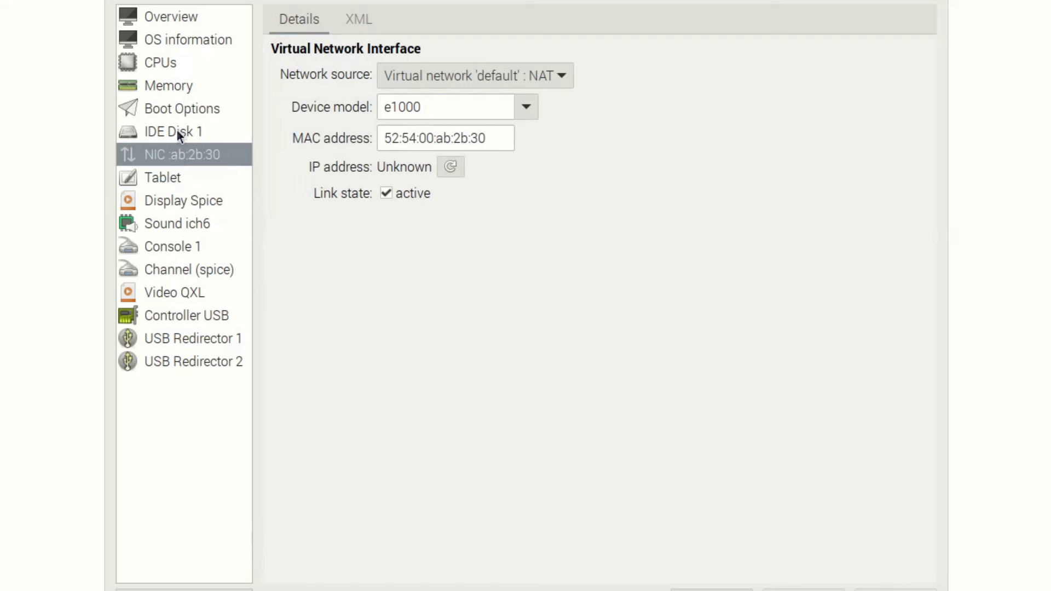
pyautogui.click(160, 178)
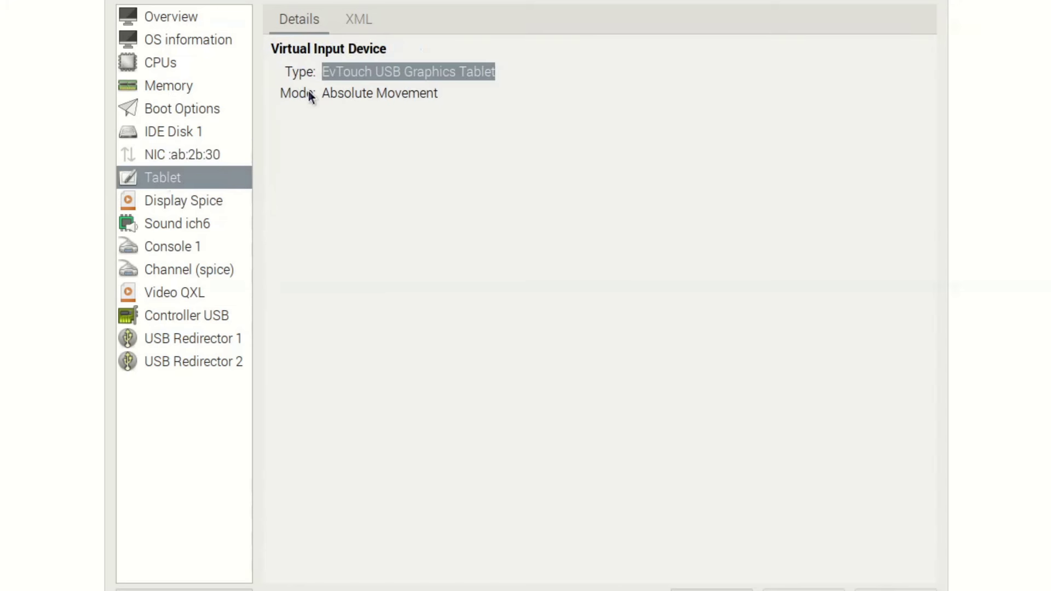
pyautogui.click(179, 133)
pyautogui.click(182, 106)
pyautogui.click(172, 85)
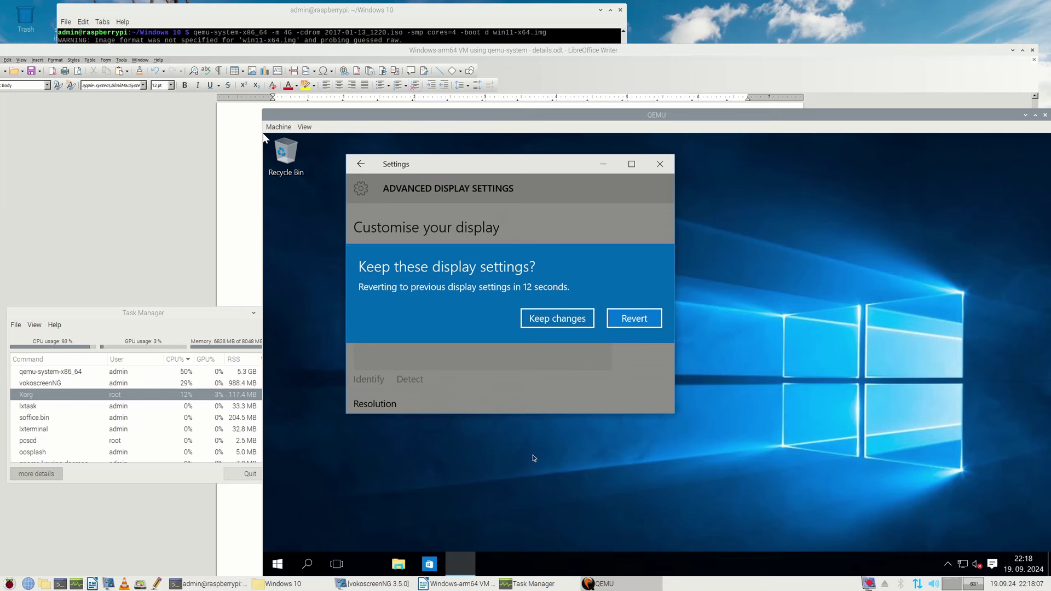
# Capture input in the Windows 10 VM and keep the 1920 × 1080 resolution
pyautogui.click(543, 350)
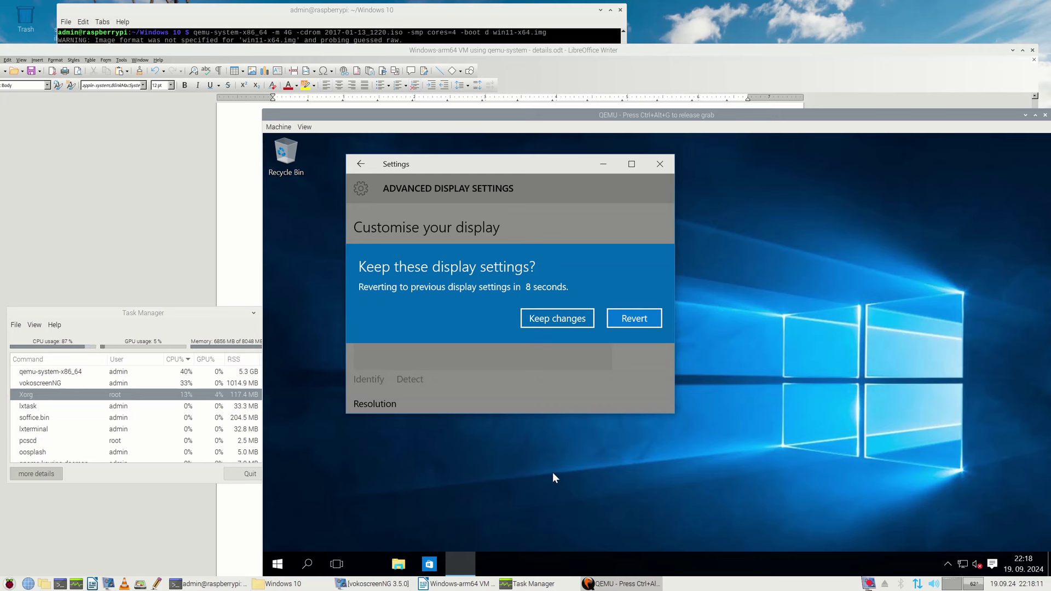
pyautogui.click(545, 322)
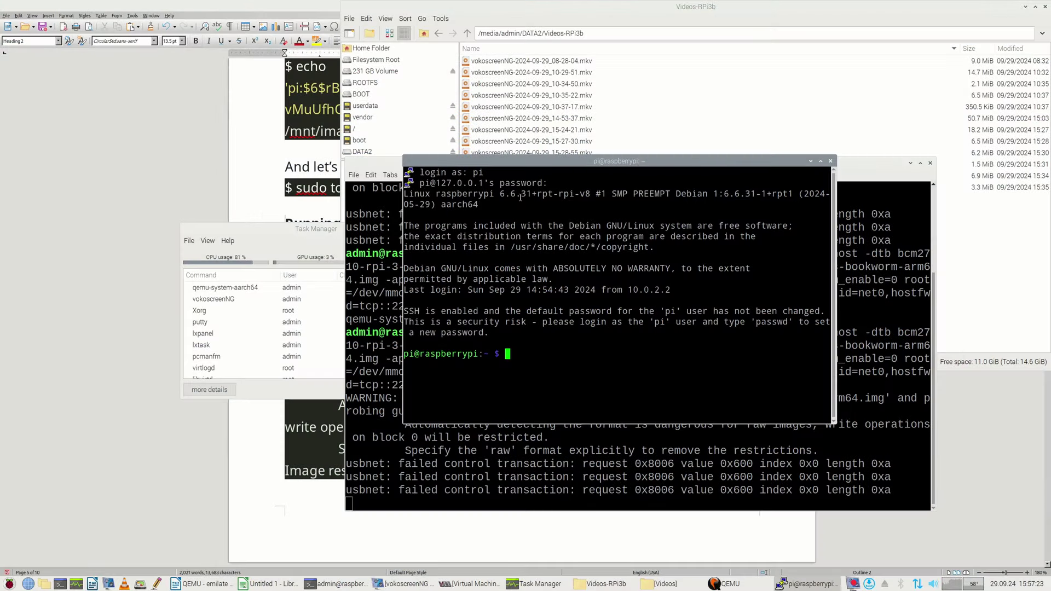
# List the emulated Pi's root directory, then reveal the 'Arm Cortex-A76' end of HWiNFO's CPU name
pyautogui.write('ls -')
pyautogui.write('cd /')
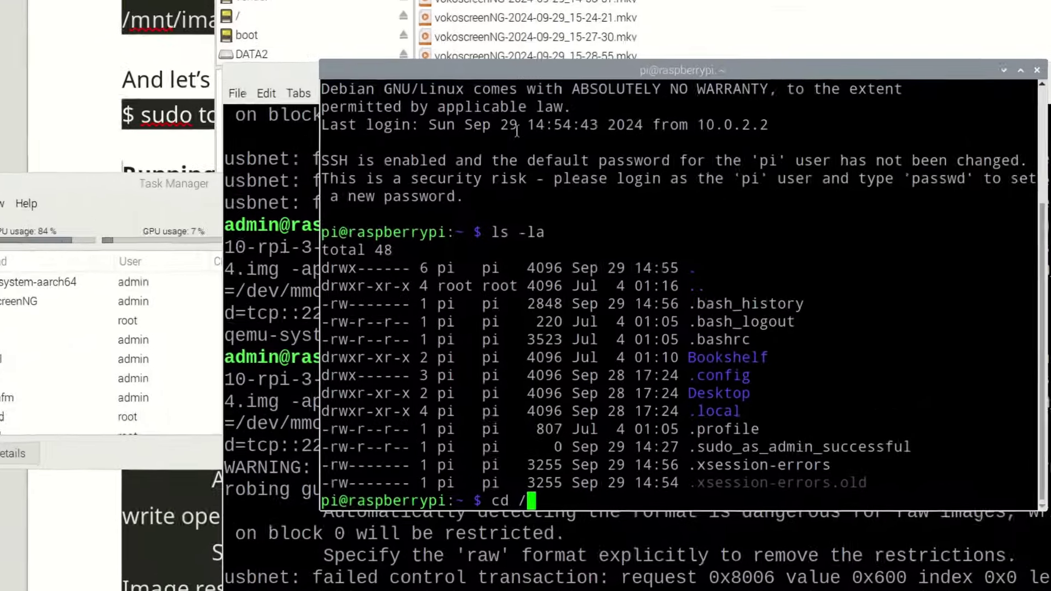
pyautogui.press('Return')
pyautogui.write('ls')
pyautogui.press('Return')
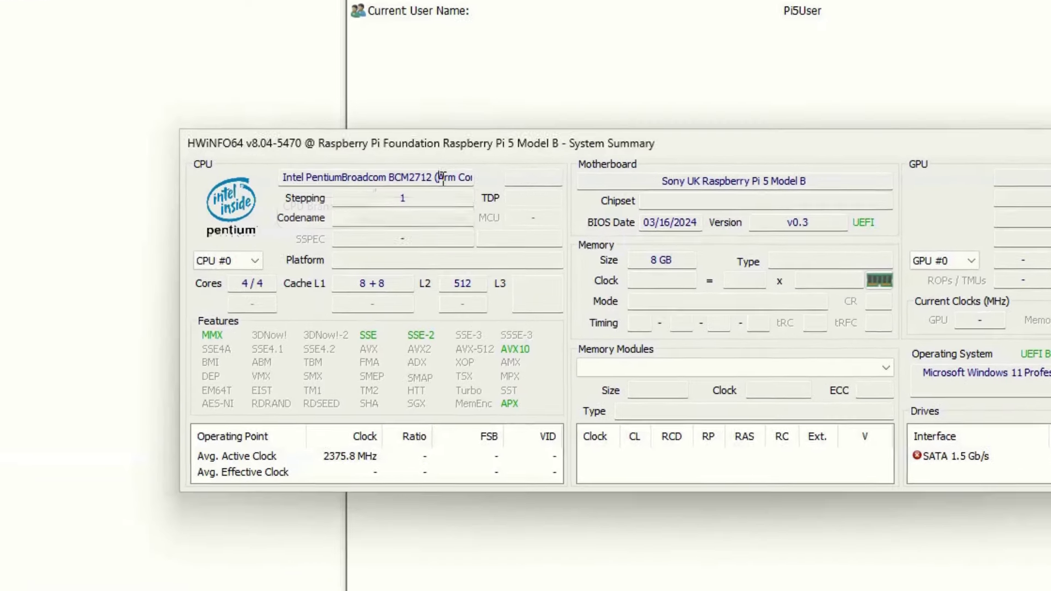
pyautogui.moveTo(447, 239); pyautogui.dragTo(495, 239)
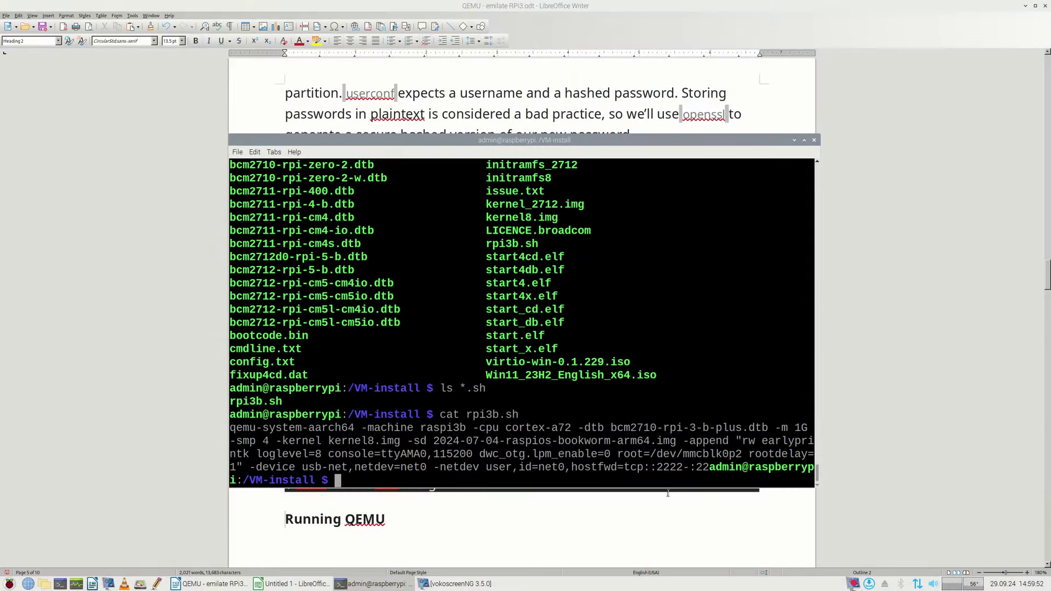
# Enter ls -la, start the saved SSH session to 127.0.0.1, and centre its terminal window
pyautogui.write('ls -la')
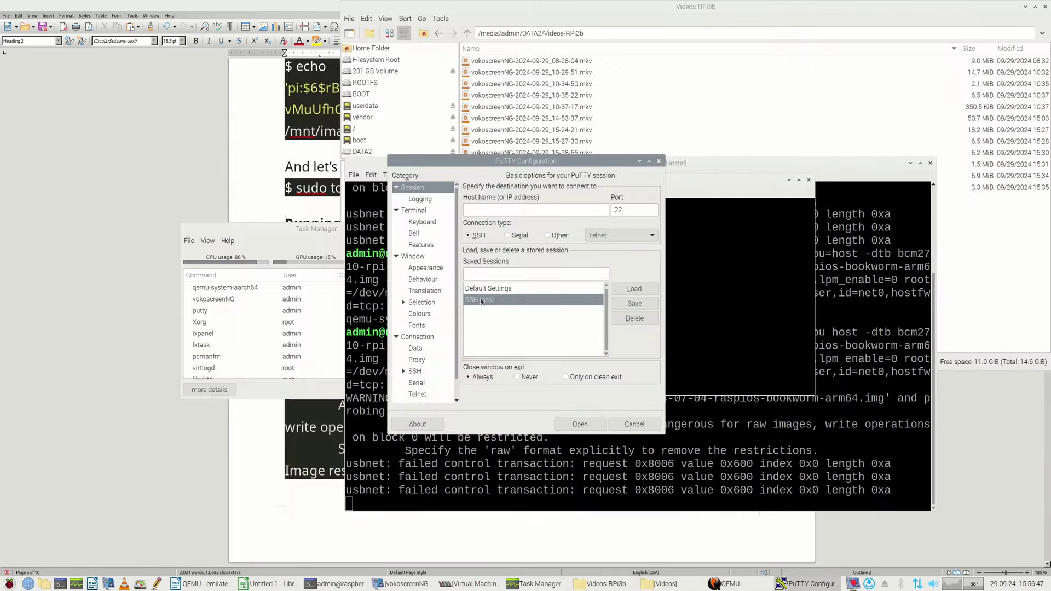
pyautogui.doubleClick(481, 300)
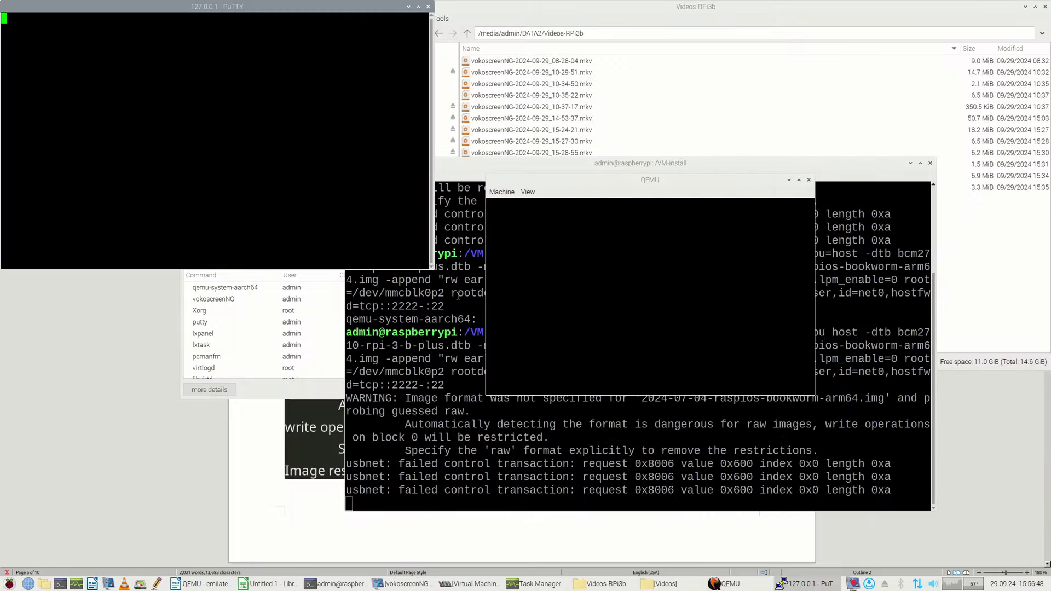
pyautogui.moveTo(166, 10); pyautogui.dragTo(567, 162)
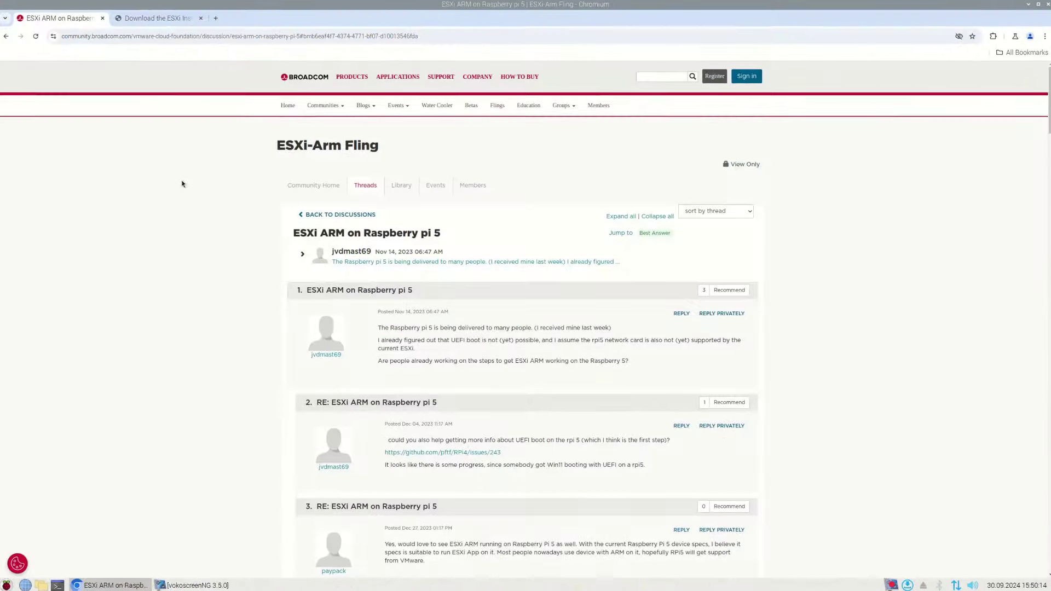
# From the ESXi ARM forum thread, follow the worproject/rpi5-uefi GitHub link to its v0.3 release
pyautogui.scroll(-5, 183, 184)
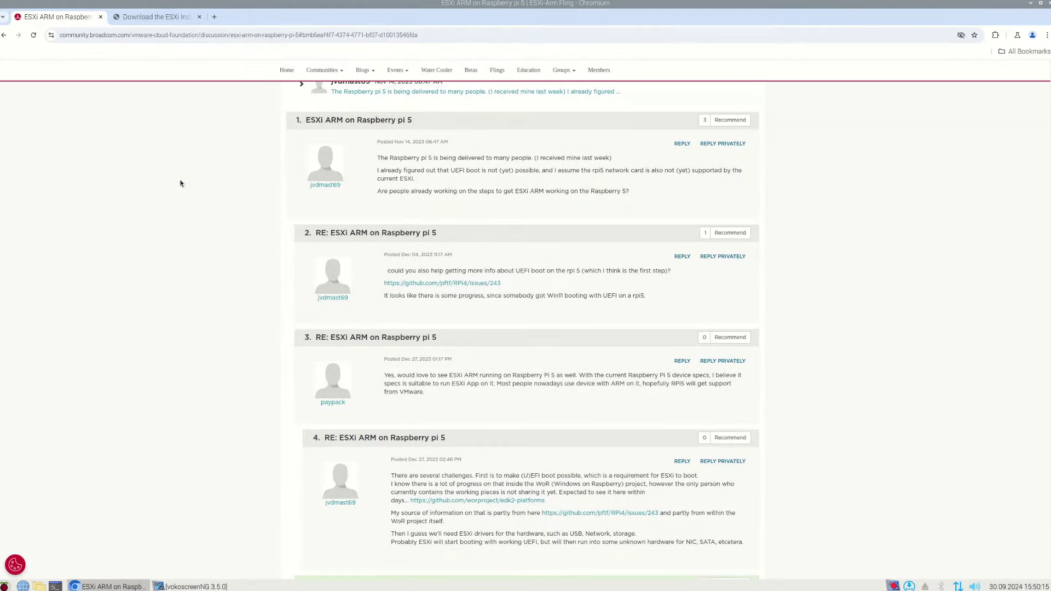
pyautogui.scroll(-3, 180, 183)
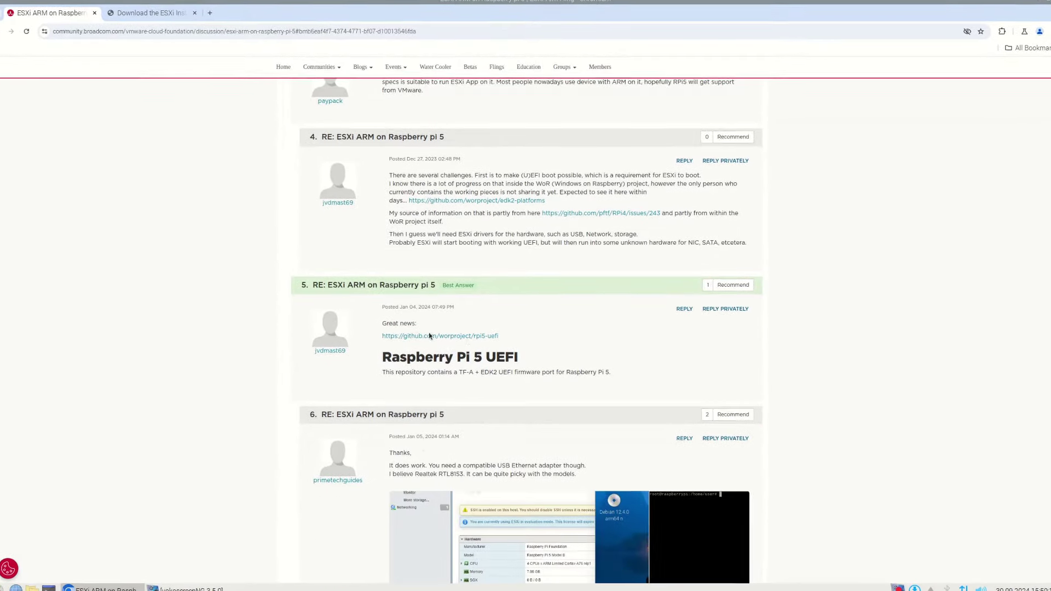
pyautogui.click(439, 337)
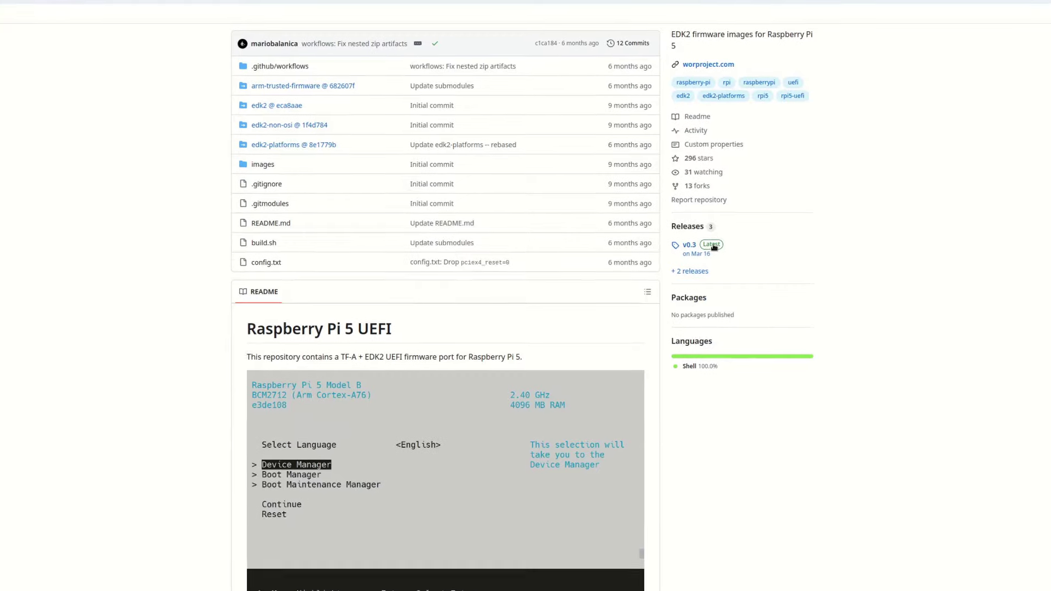
pyautogui.click(716, 247)
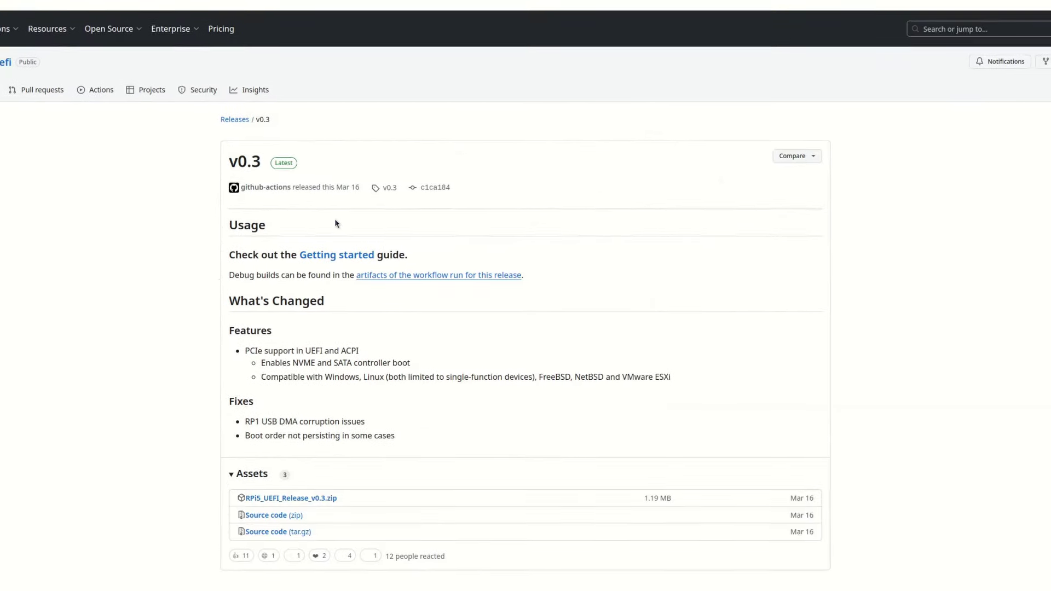